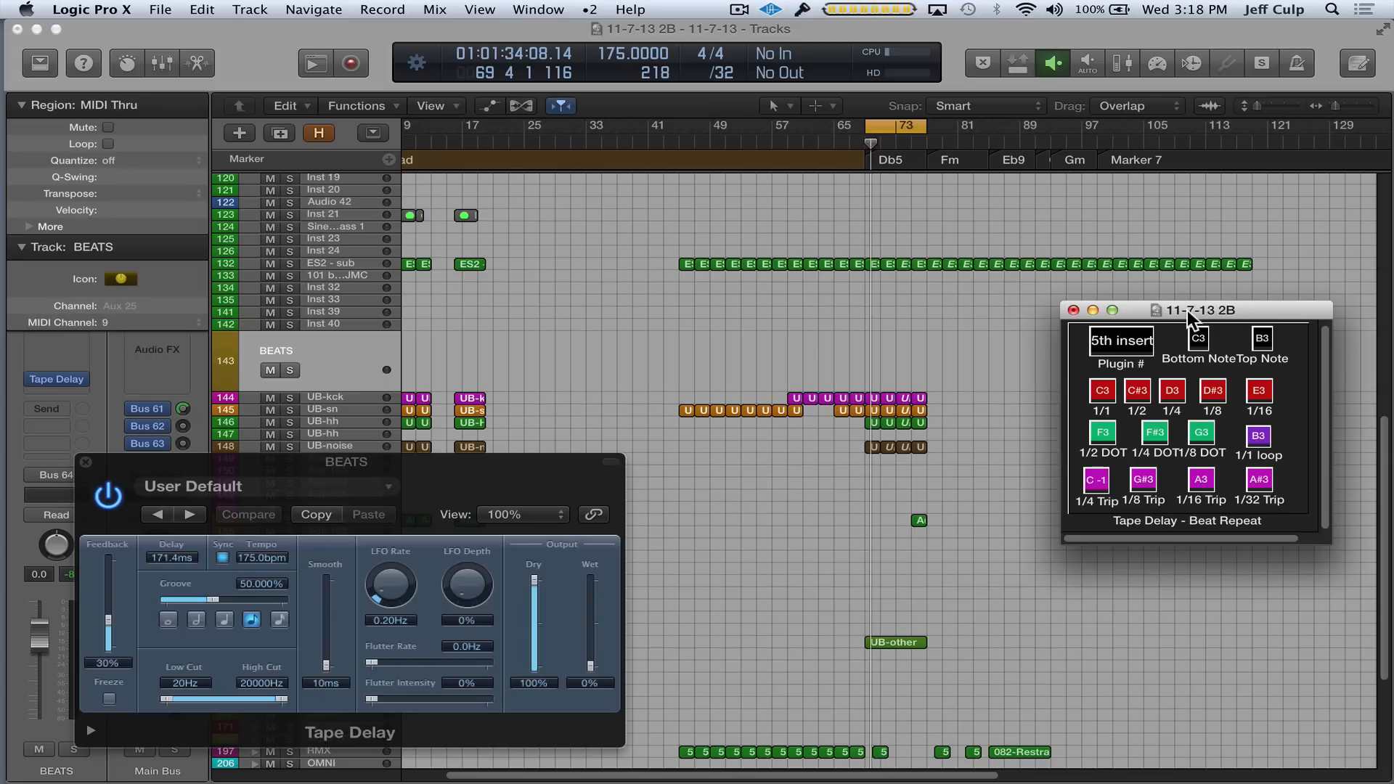
Step: Move the Tape Delay - Beat Repeat floating window toward the middle of the arrangement and enlarge it
{"action": "left_click_drag", "start_coordinate": [1187, 310], "coordinate": [822, 289]}
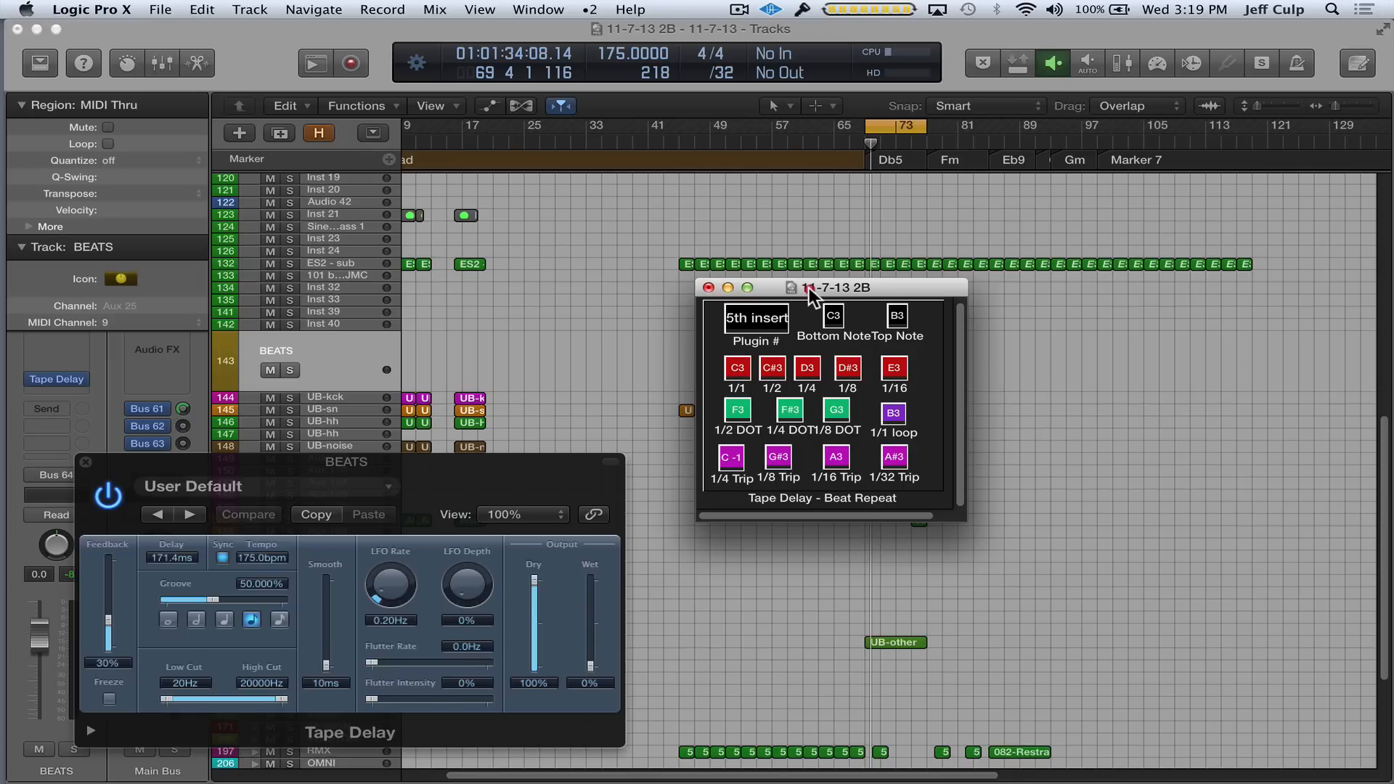
{"action": "left_click_drag", "start_coordinate": [811, 290], "coordinate": [767, 288]}
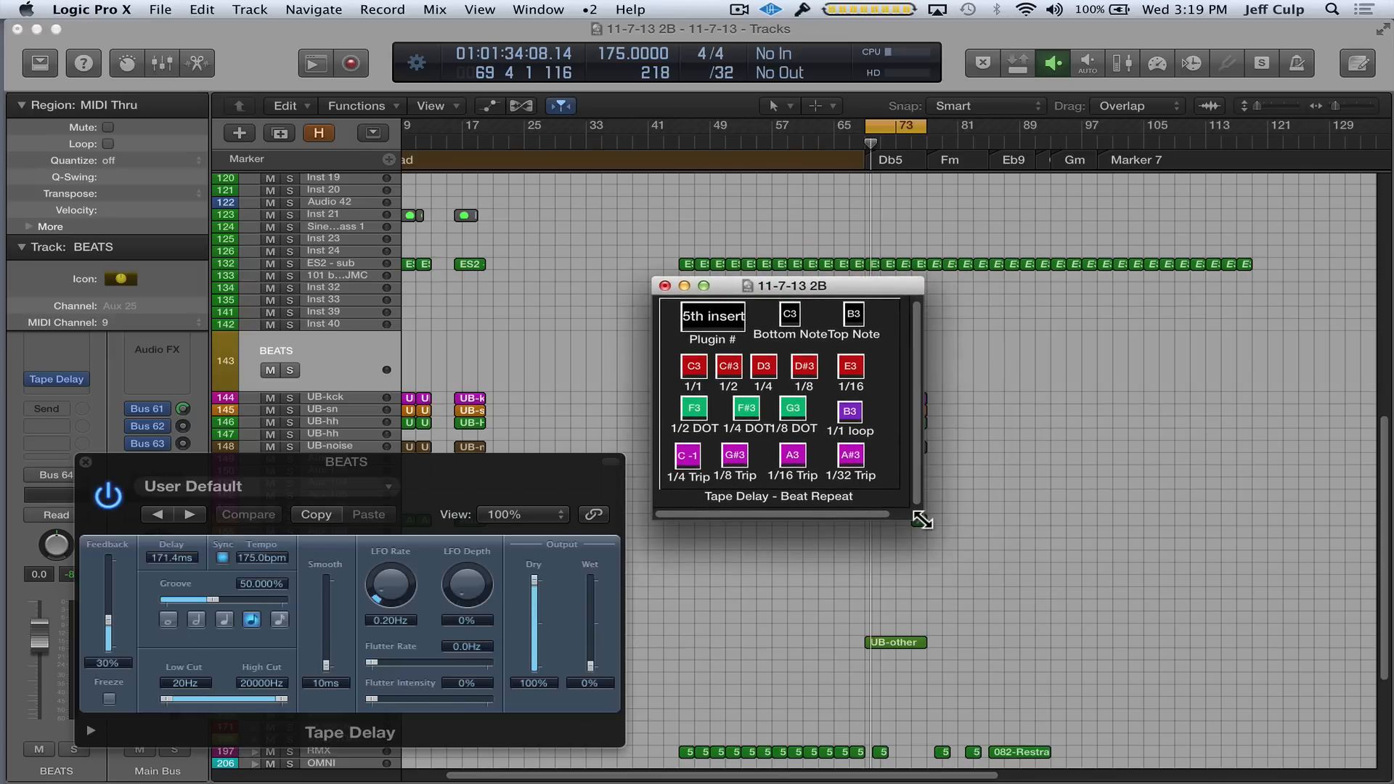
{"action": "left_click_drag", "start_coordinate": [919, 517], "coordinate": [1221, 716]}
Step: Turn off Protect Positions and Hide Cables and Frameless Floating Window to get a regular Environment window
{"action": "right_click", "coordinate": [1081, 534]}
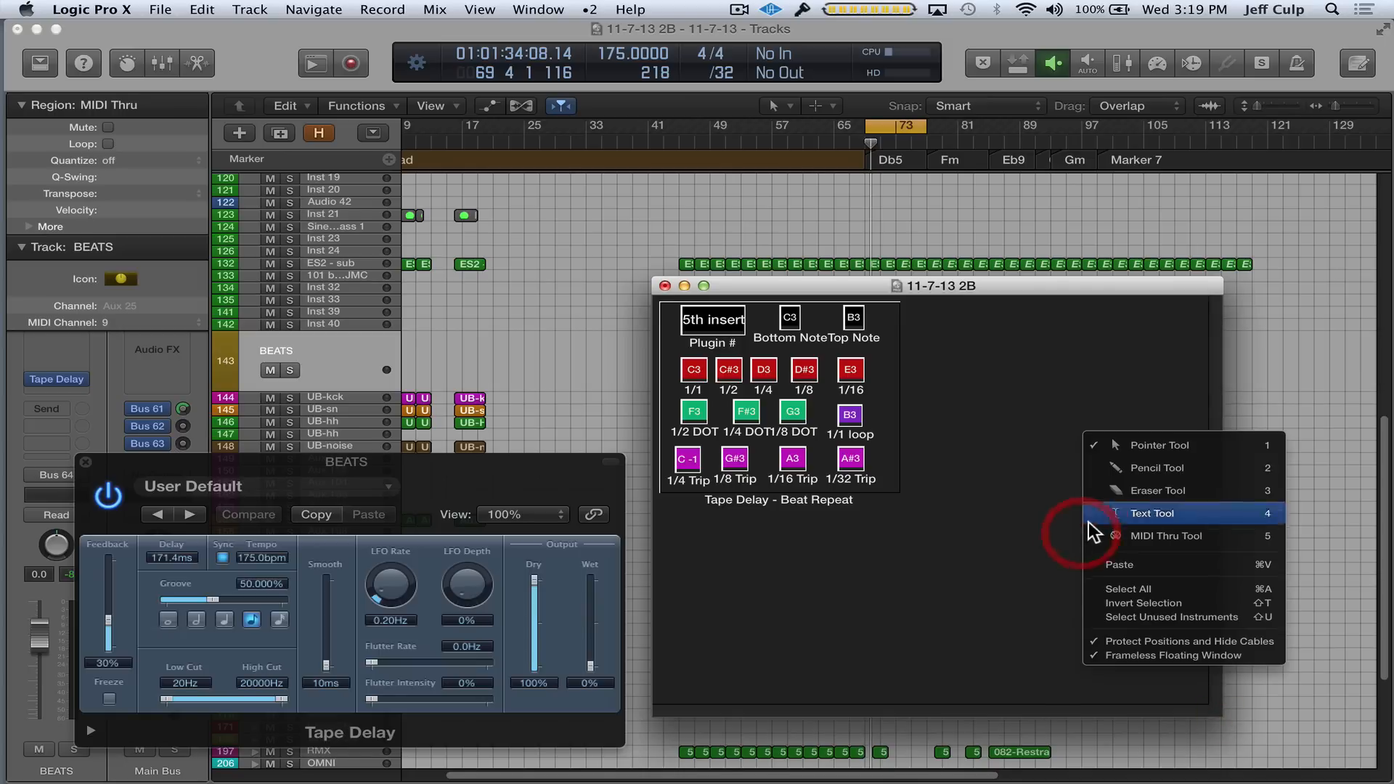
{"action": "left_click", "coordinate": [1167, 657]}
{"action": "right_click", "coordinate": [1128, 521]}
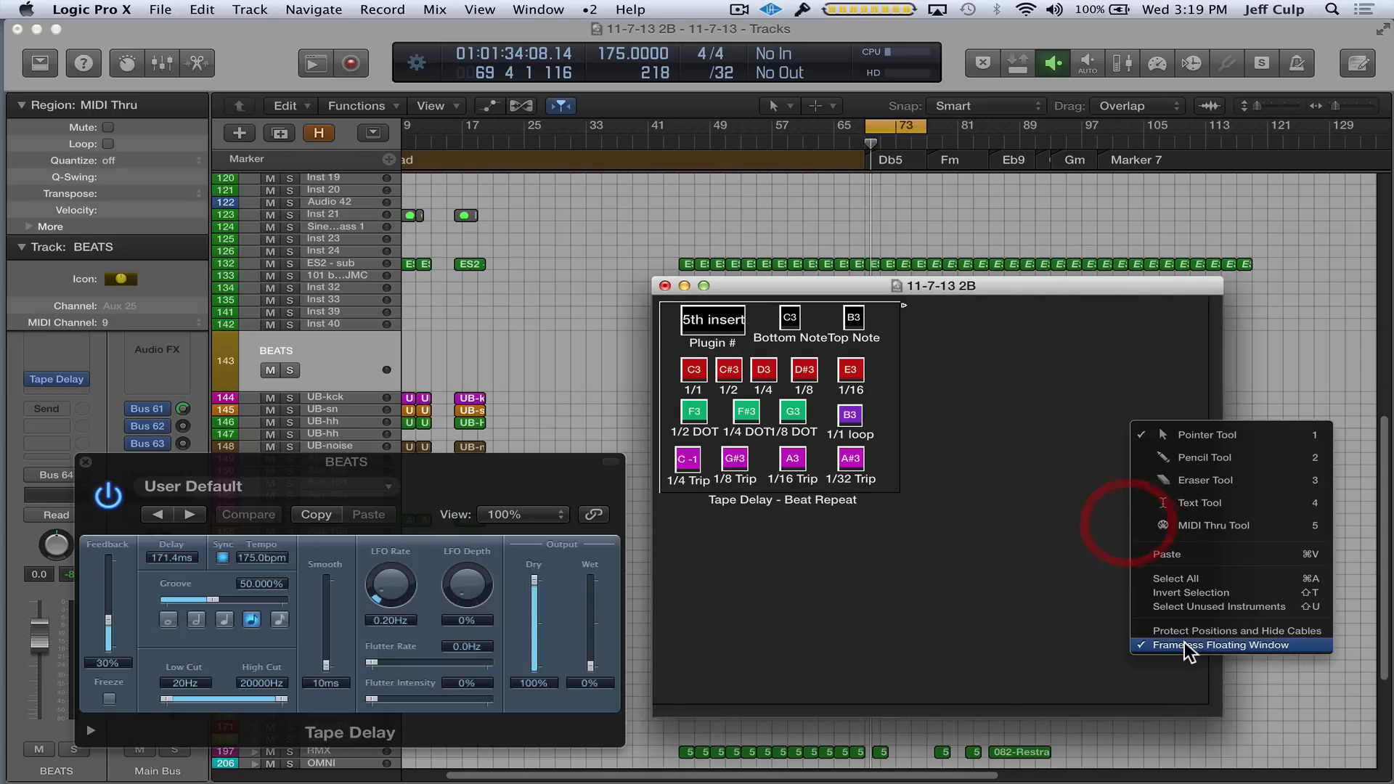
{"action": "left_click", "coordinate": [1176, 650]}
{"action": "left_click_drag", "start_coordinate": [865, 360], "coordinate": [273, 54]}
{"action": "left_click", "coordinate": [213, 51]}
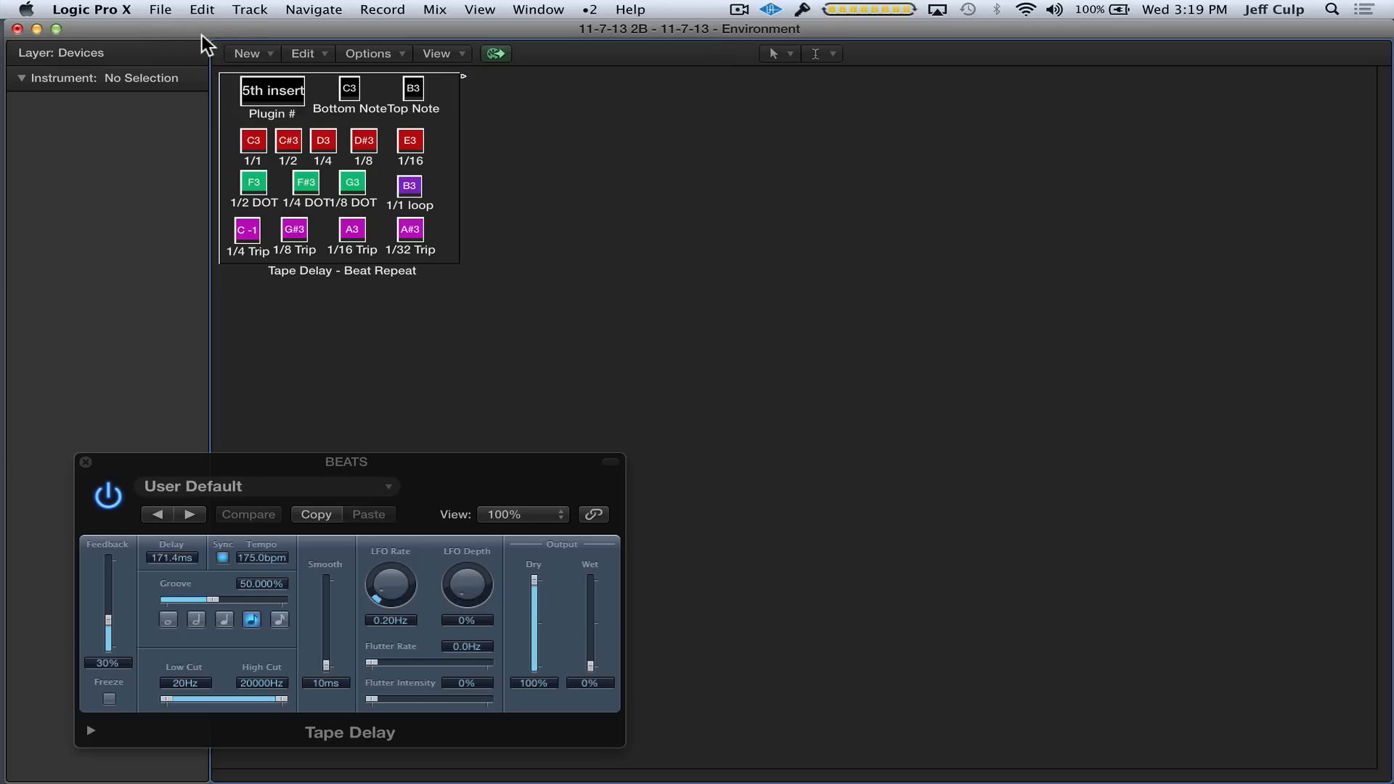
Step: View the Environment's Mixer layer and return to the Devices layer
{"action": "left_click", "coordinate": [193, 32]}
{"action": "left_click", "coordinate": [189, 58]}
{"action": "scroll", "coordinate": [188, 62], "scroll_direction": "up", "scroll_amount": 3}
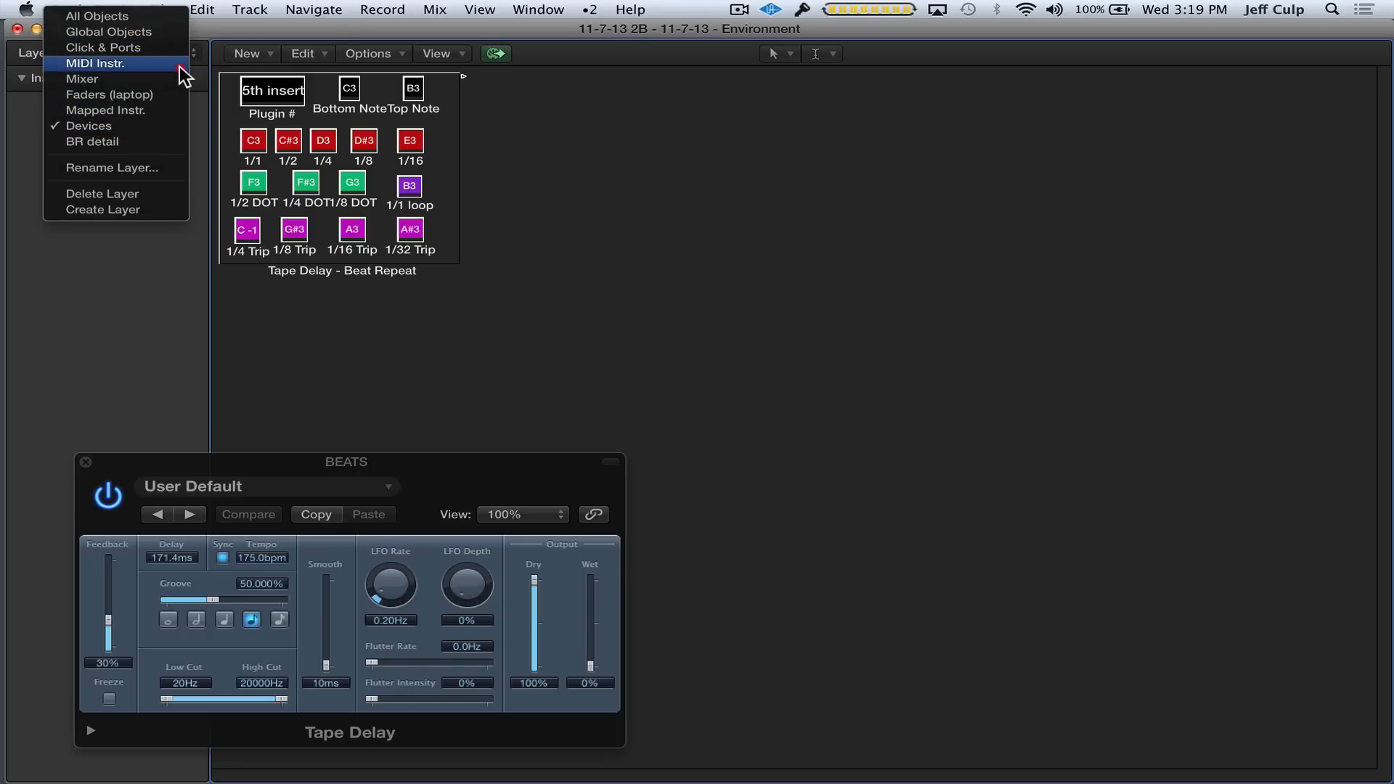
{"action": "left_click", "coordinate": [183, 79]}
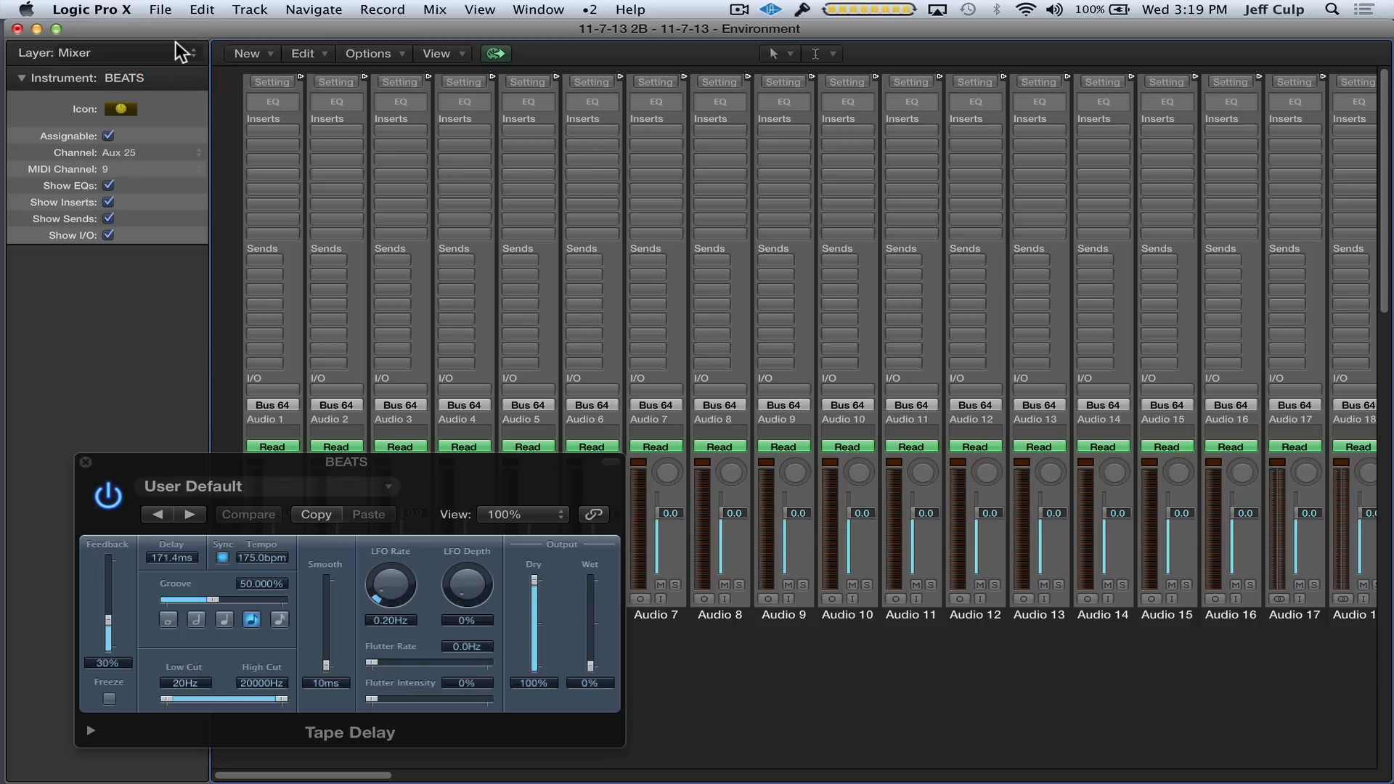
{"action": "left_click", "coordinate": [195, 54]}
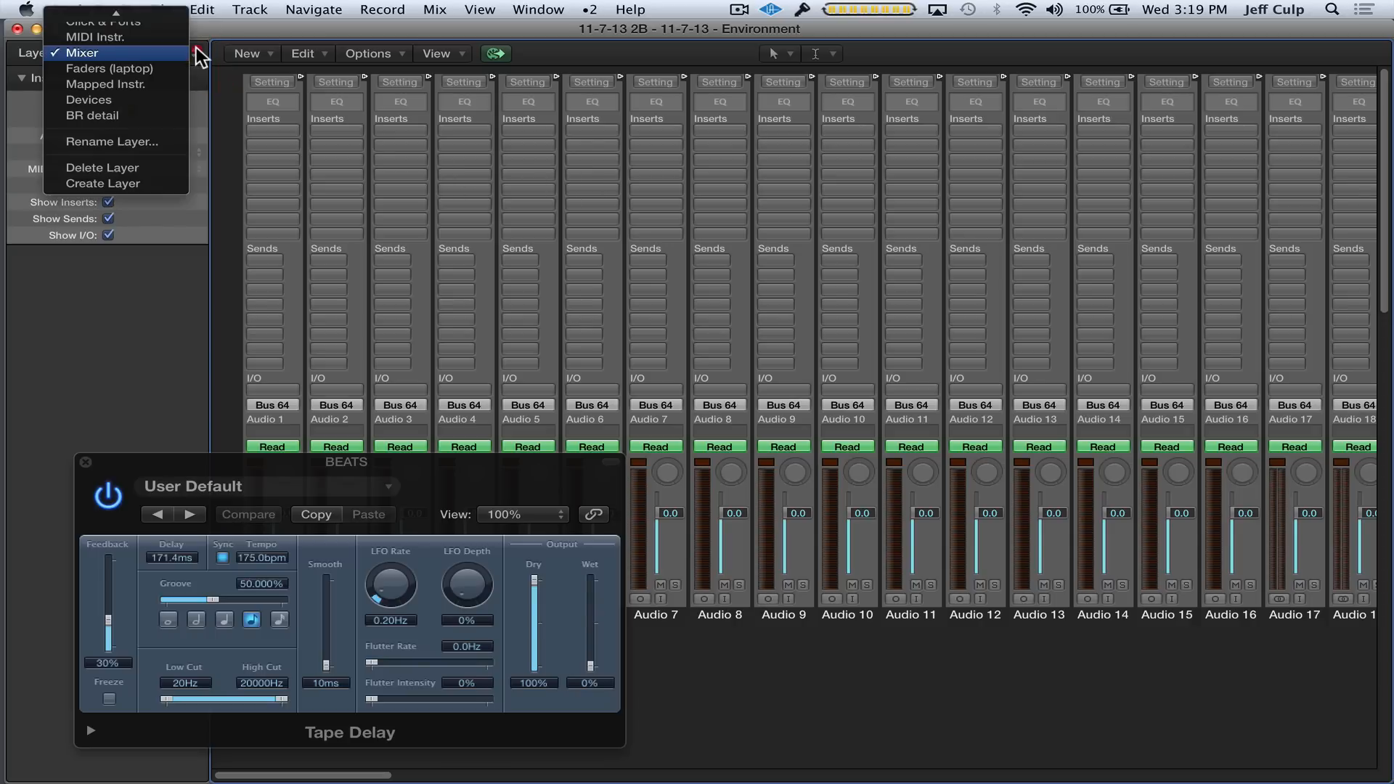
{"action": "left_click", "coordinate": [184, 103]}
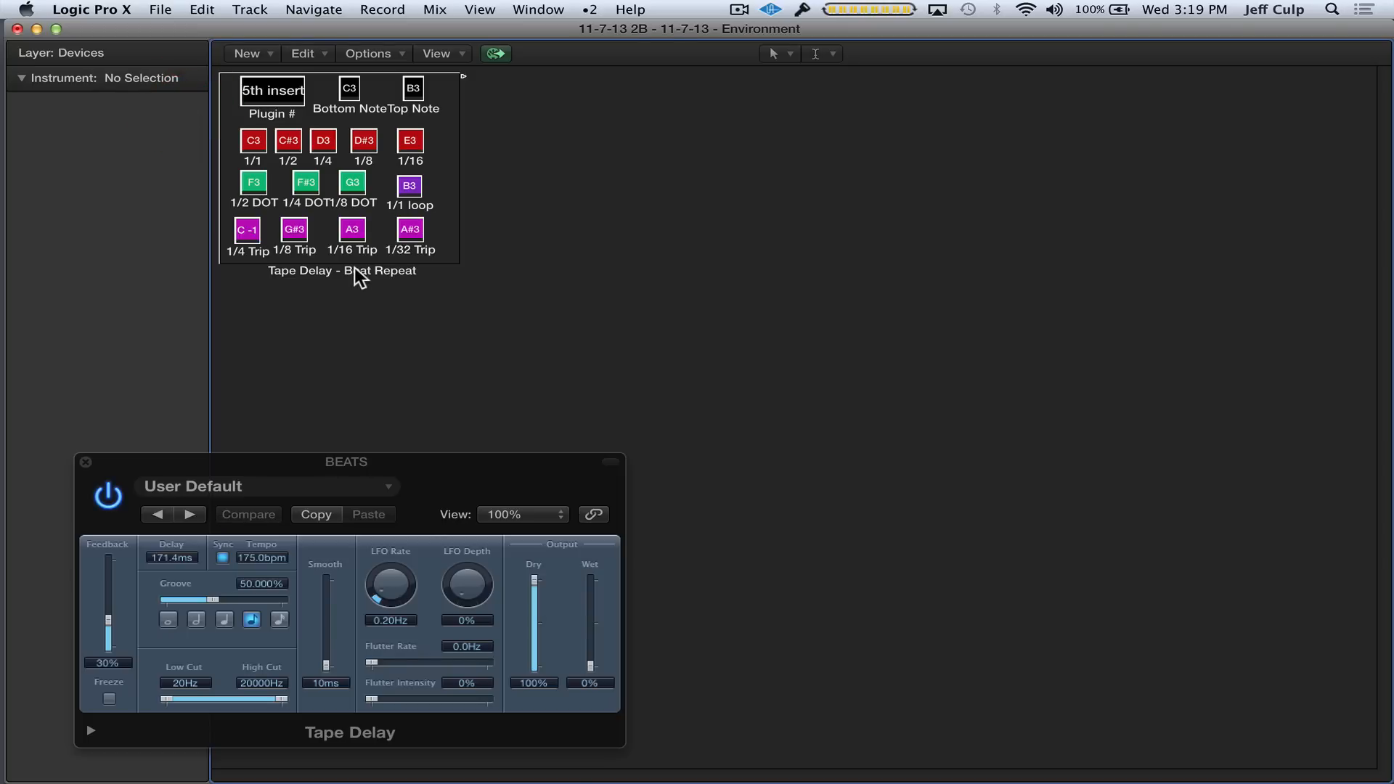
Step: Open the BR detail layer and examine the cabling inside the beat repeat setup
{"action": "left_click", "coordinate": [195, 53]}
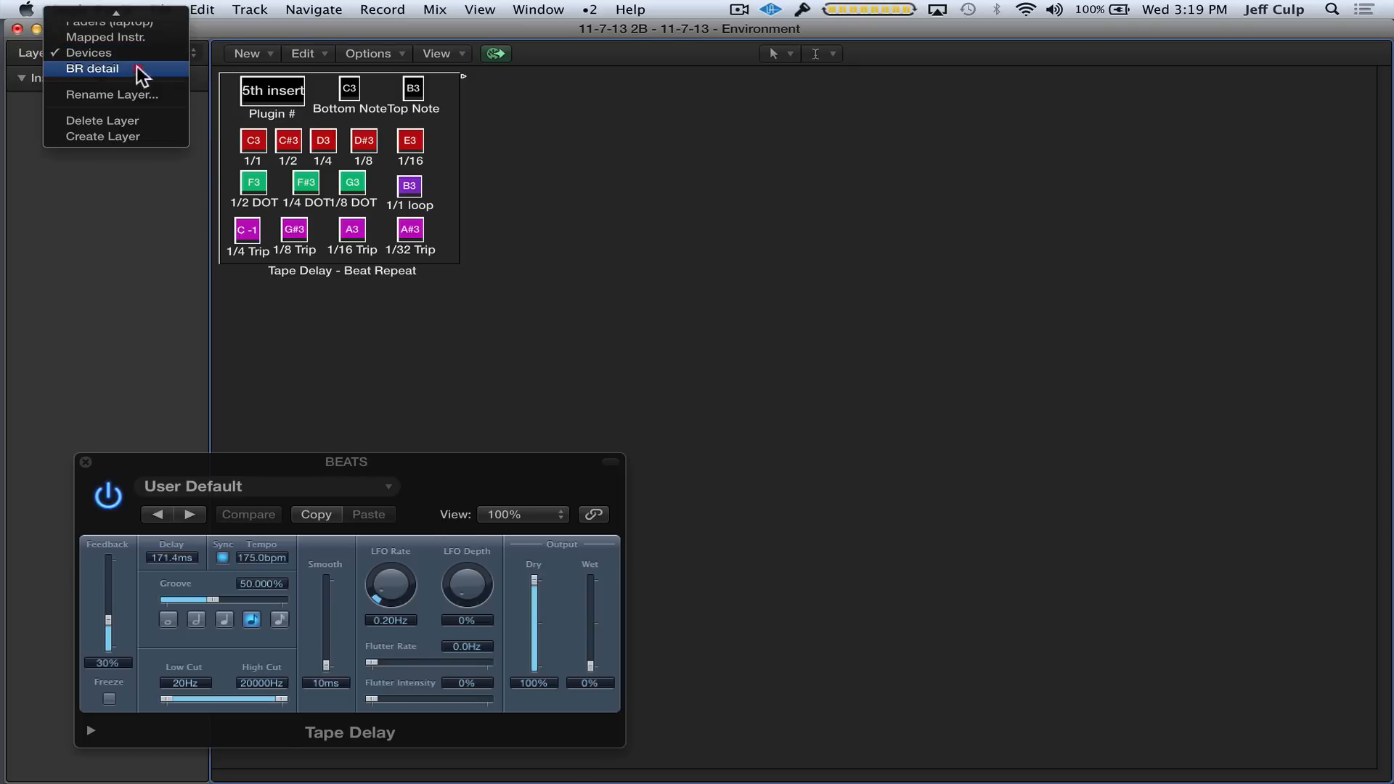
{"action": "left_click", "coordinate": [129, 72]}
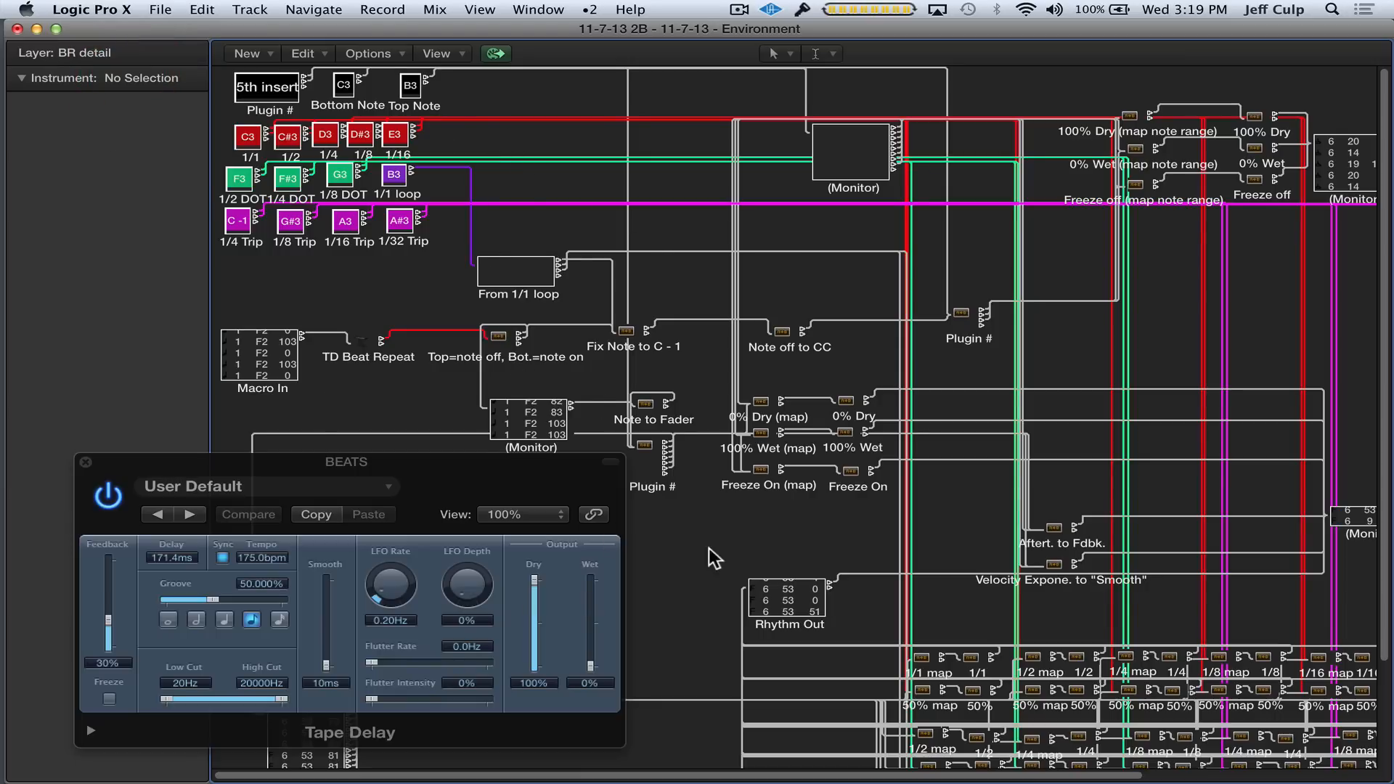
{"action": "left_click_drag", "start_coordinate": [530, 776], "coordinate": [423, 763]}
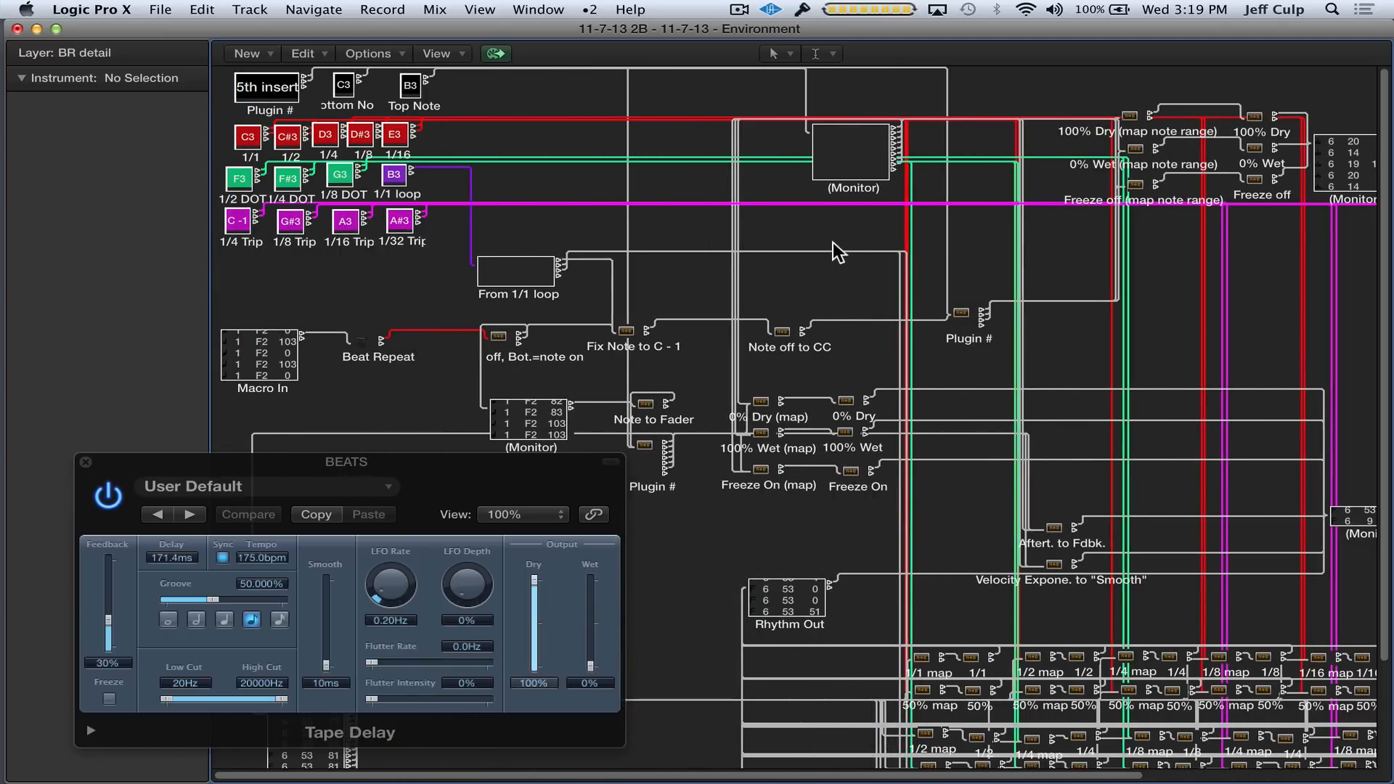
{"action": "scroll", "coordinate": [1383, 385], "scroll_direction": "down", "scroll_amount": 4}
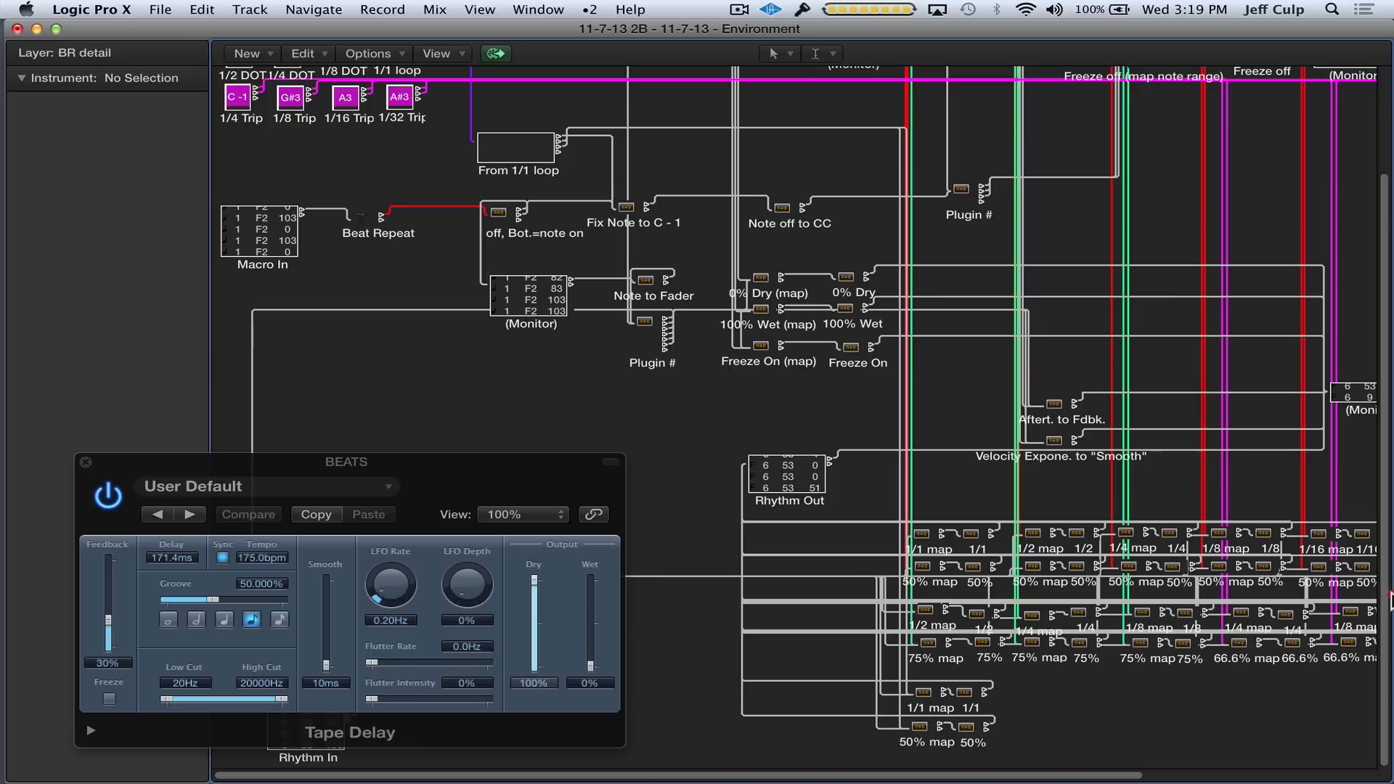
{"action": "scroll", "coordinate": [1336, 285], "scroll_direction": "up", "scroll_amount": 4}
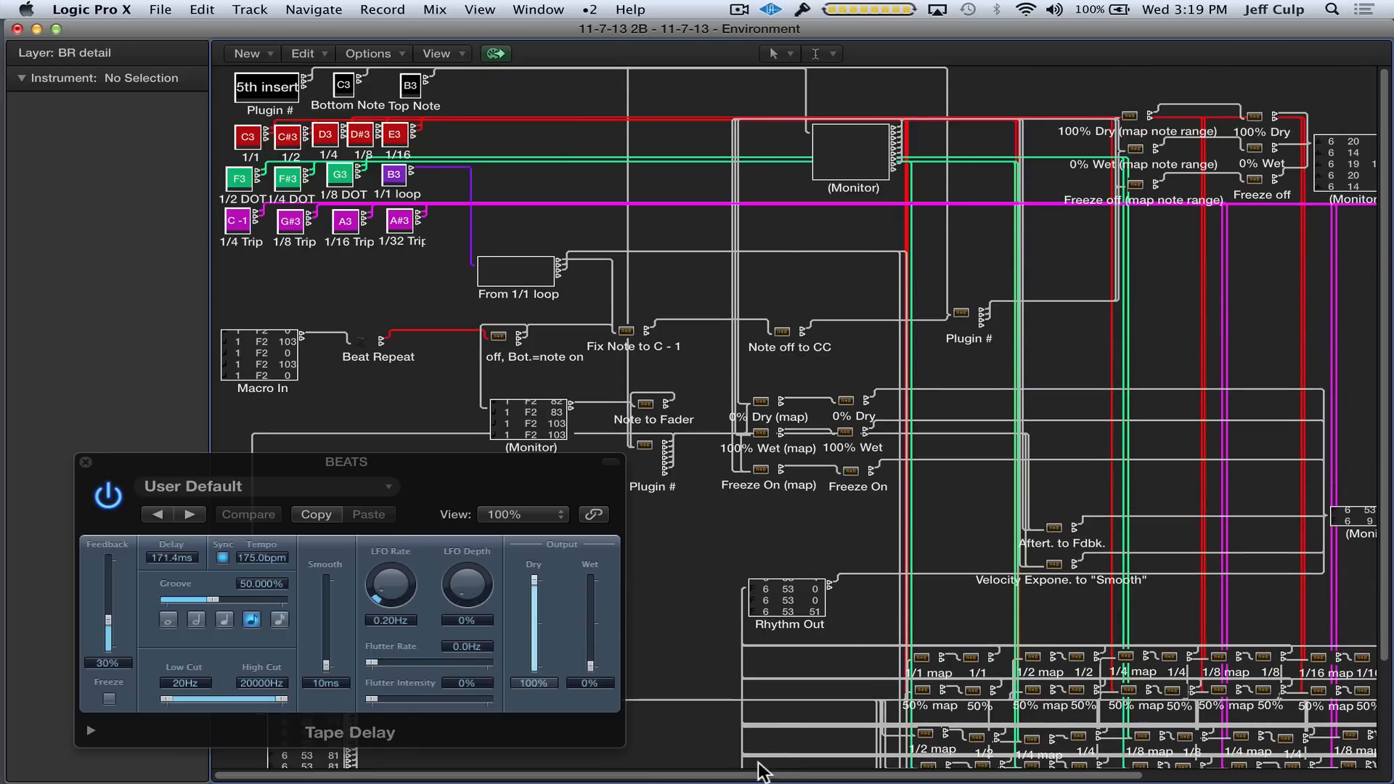
Step: Select the Tape Delay - Beat Repeat macro in the Devices layer and cable its output to the BEATS aux channel
{"action": "left_click", "coordinate": [387, 272]}
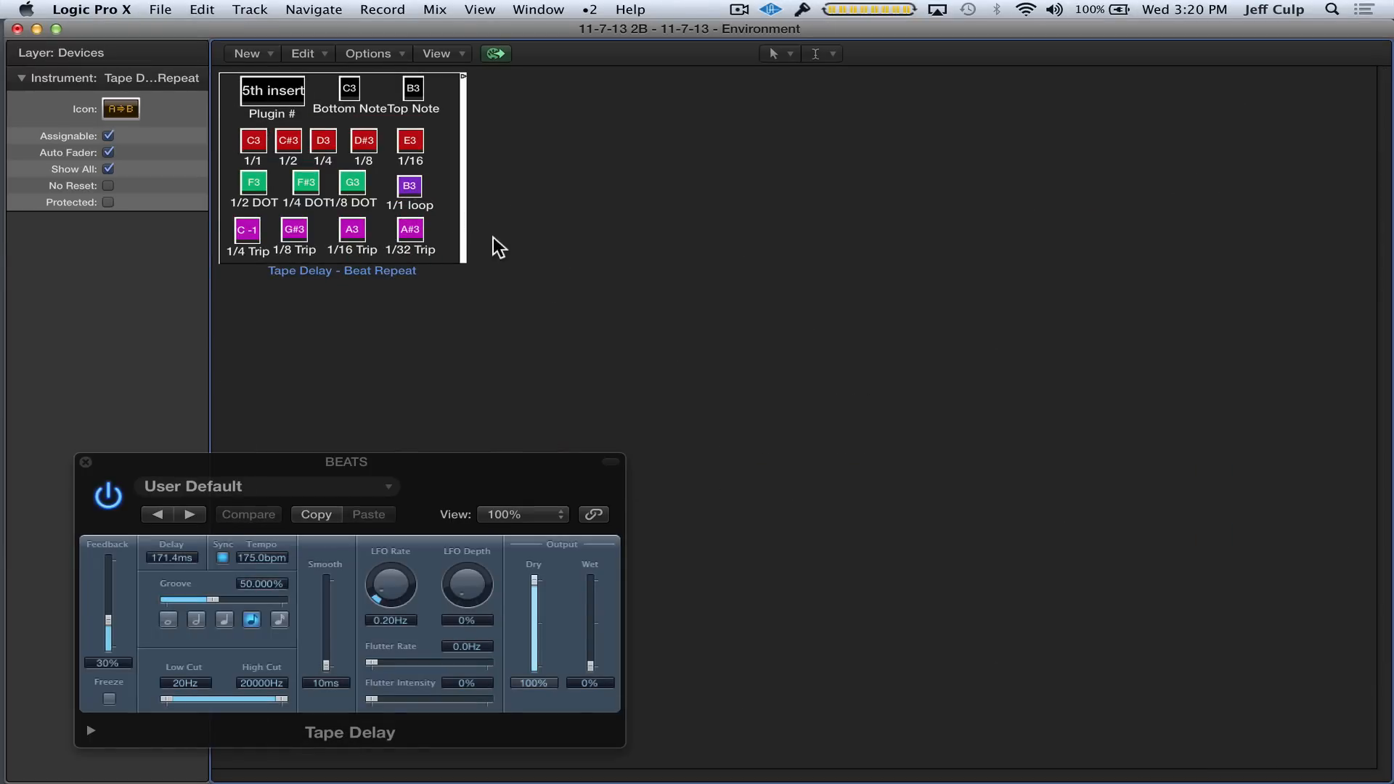
{"action": "left_click", "coordinate": [407, 269]}
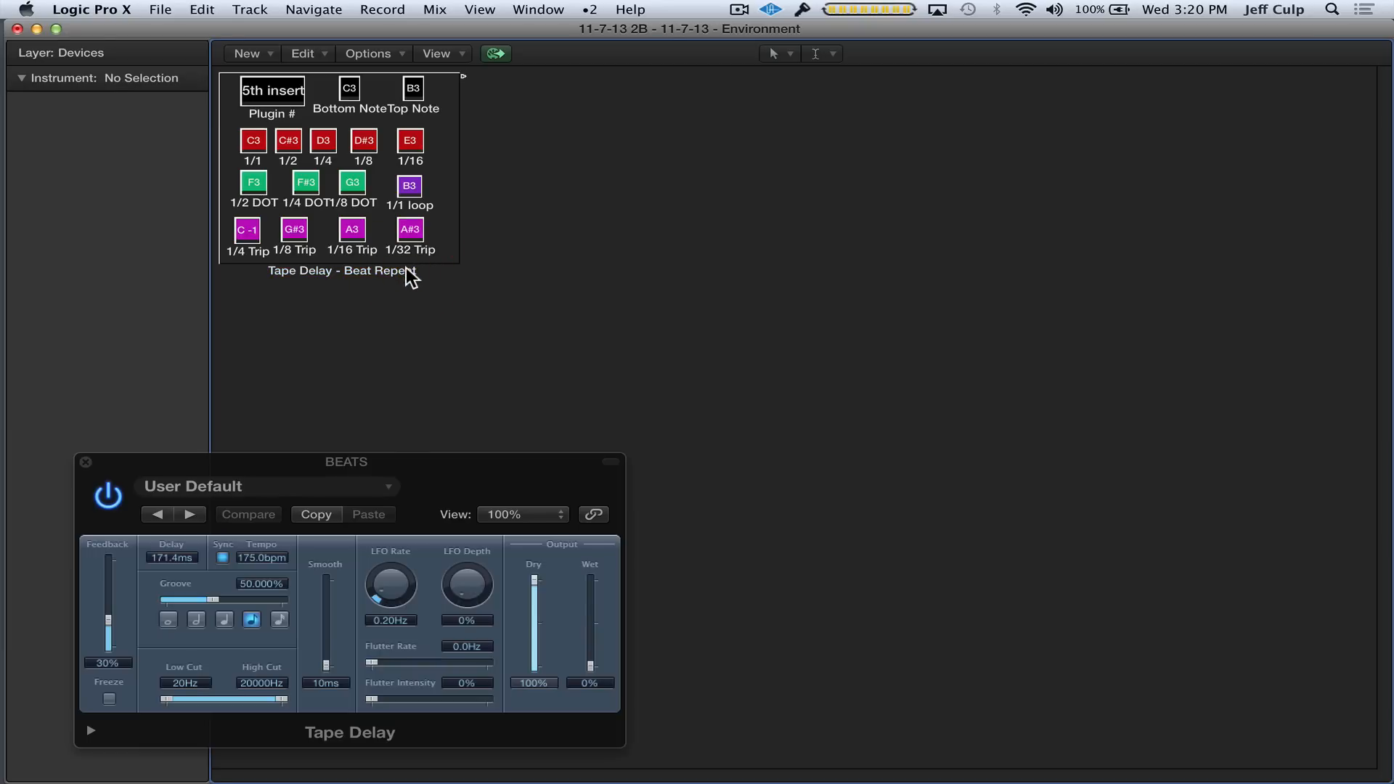
{"action": "left_click", "coordinate": [363, 275]}
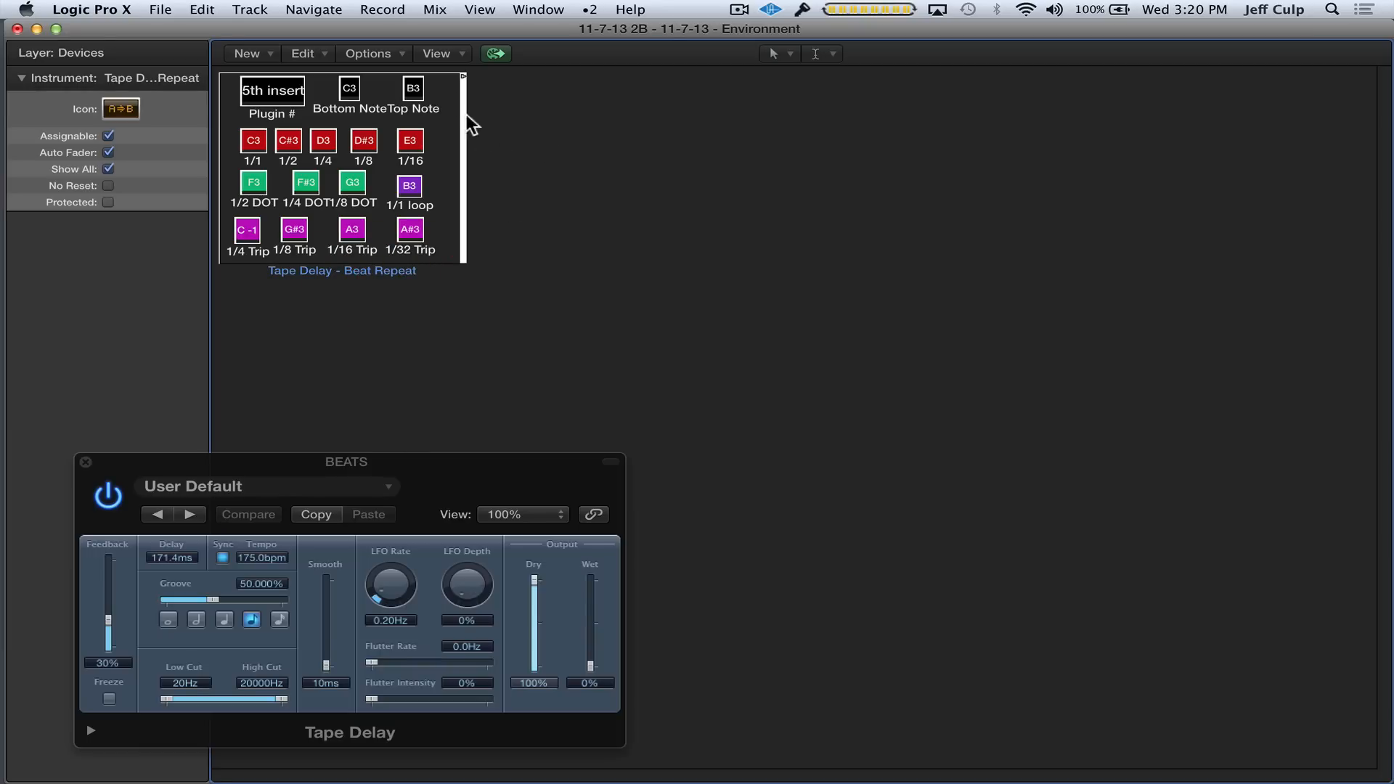
{"action": "left_click", "coordinate": [460, 74]}
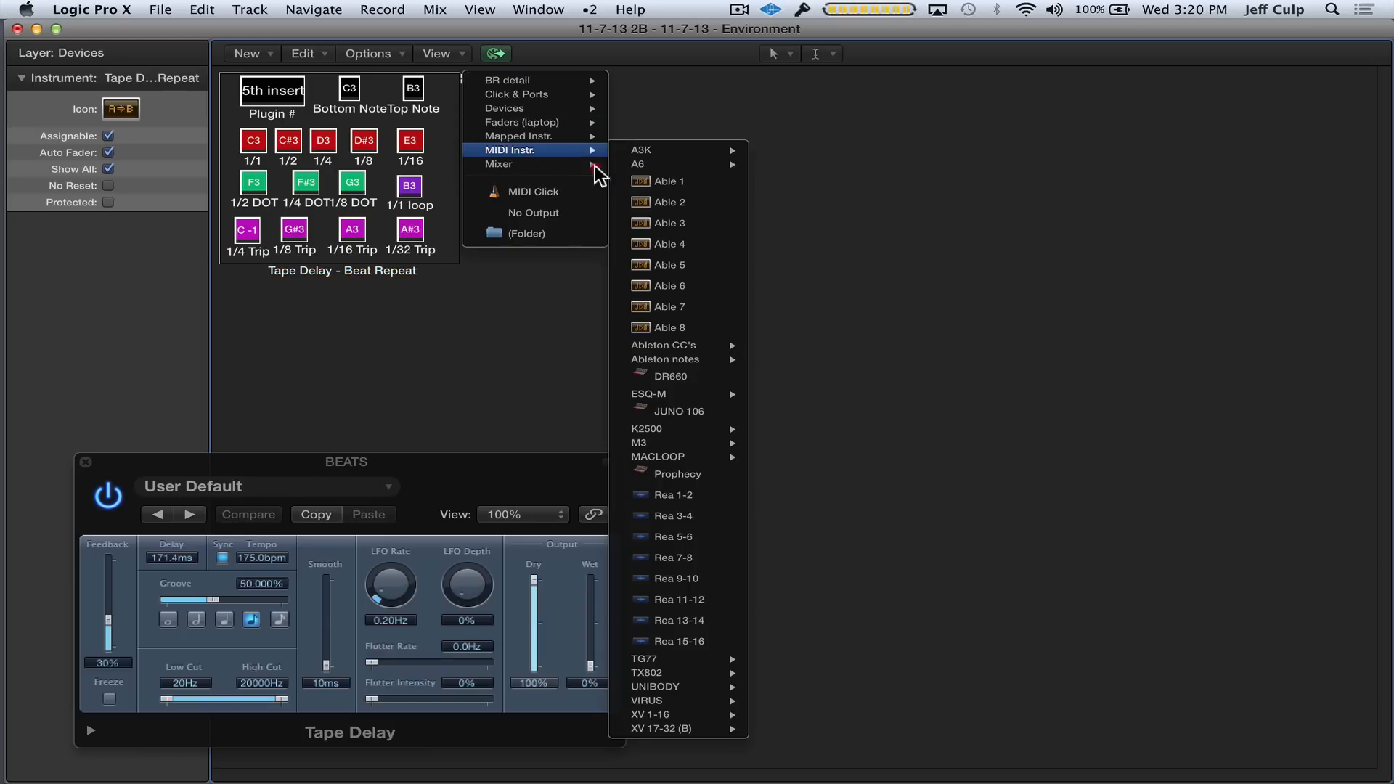
{"action": "mouse_move", "coordinate": [616, 179]}
{"action": "mouse_move", "coordinate": [812, 781]}
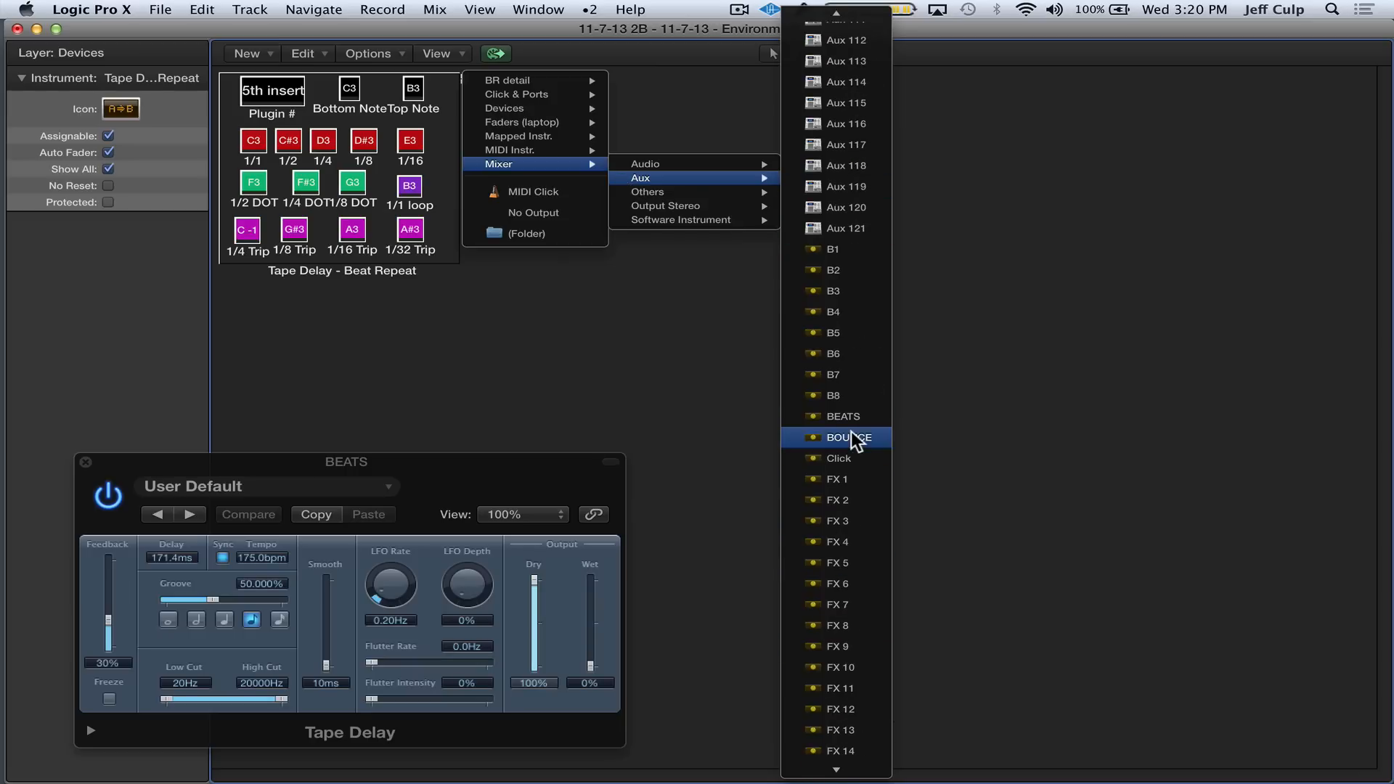
{"action": "left_click", "coordinate": [850, 424]}
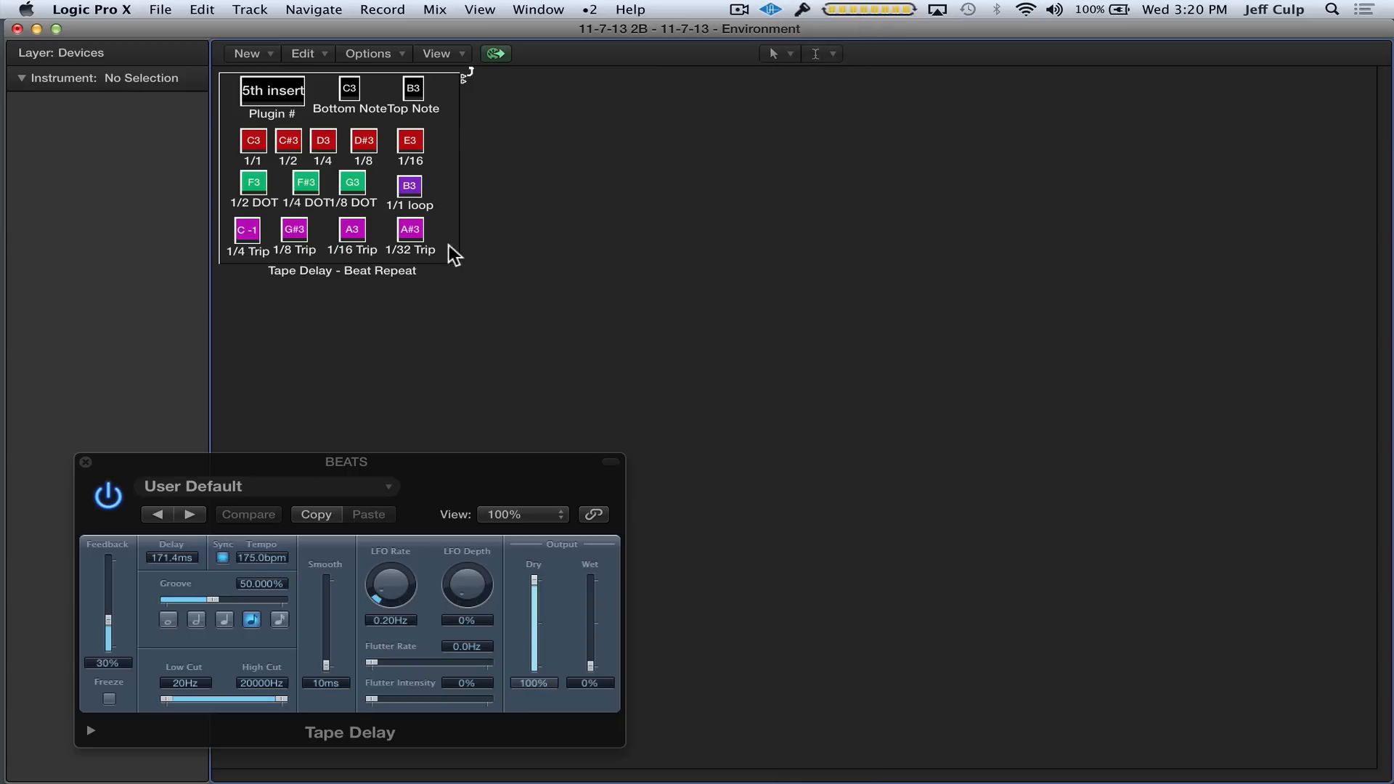
{"action": "left_click", "coordinate": [393, 274]}
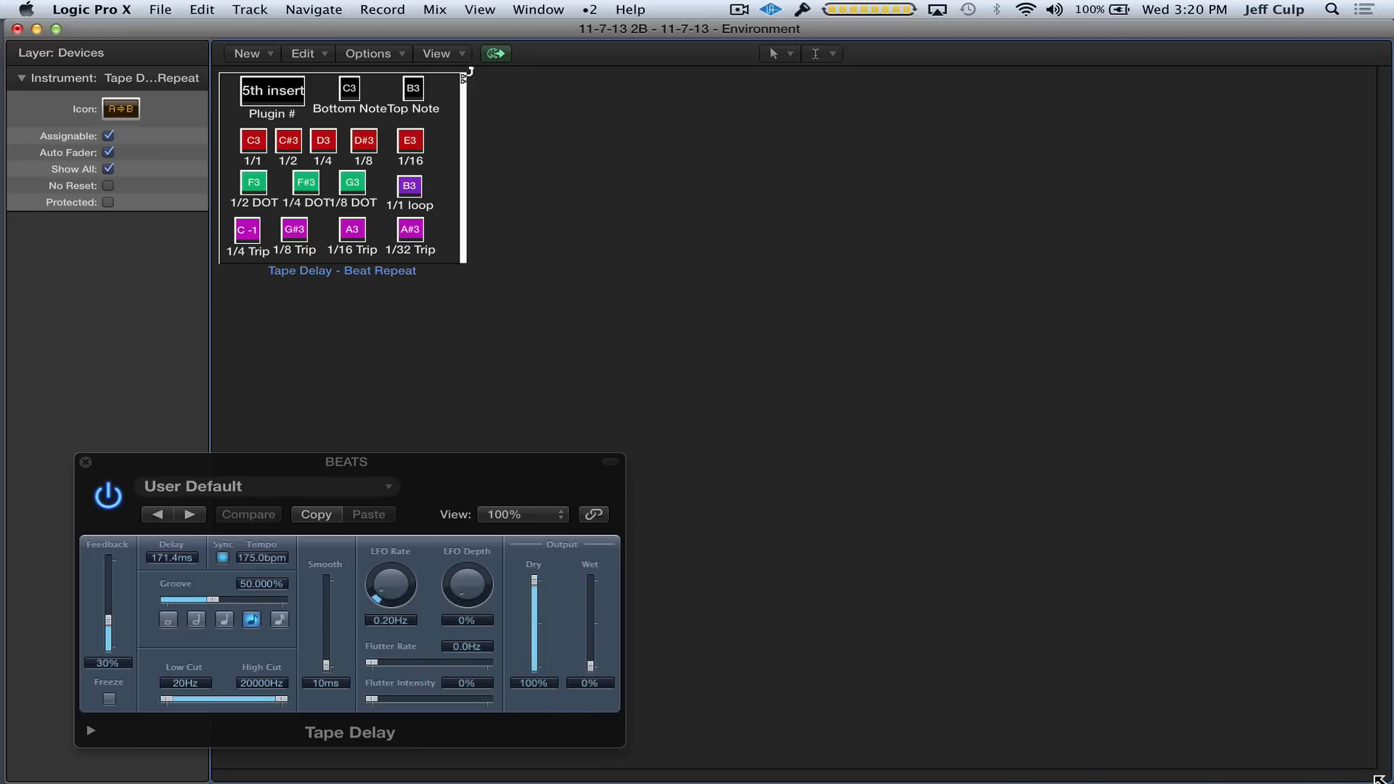
Step: Shrink the Environment window, move it beside the arrangement, and narrow the Tracks window so both are accessible
{"action": "left_click_drag", "start_coordinate": [1383, 776], "coordinate": [514, 471]}
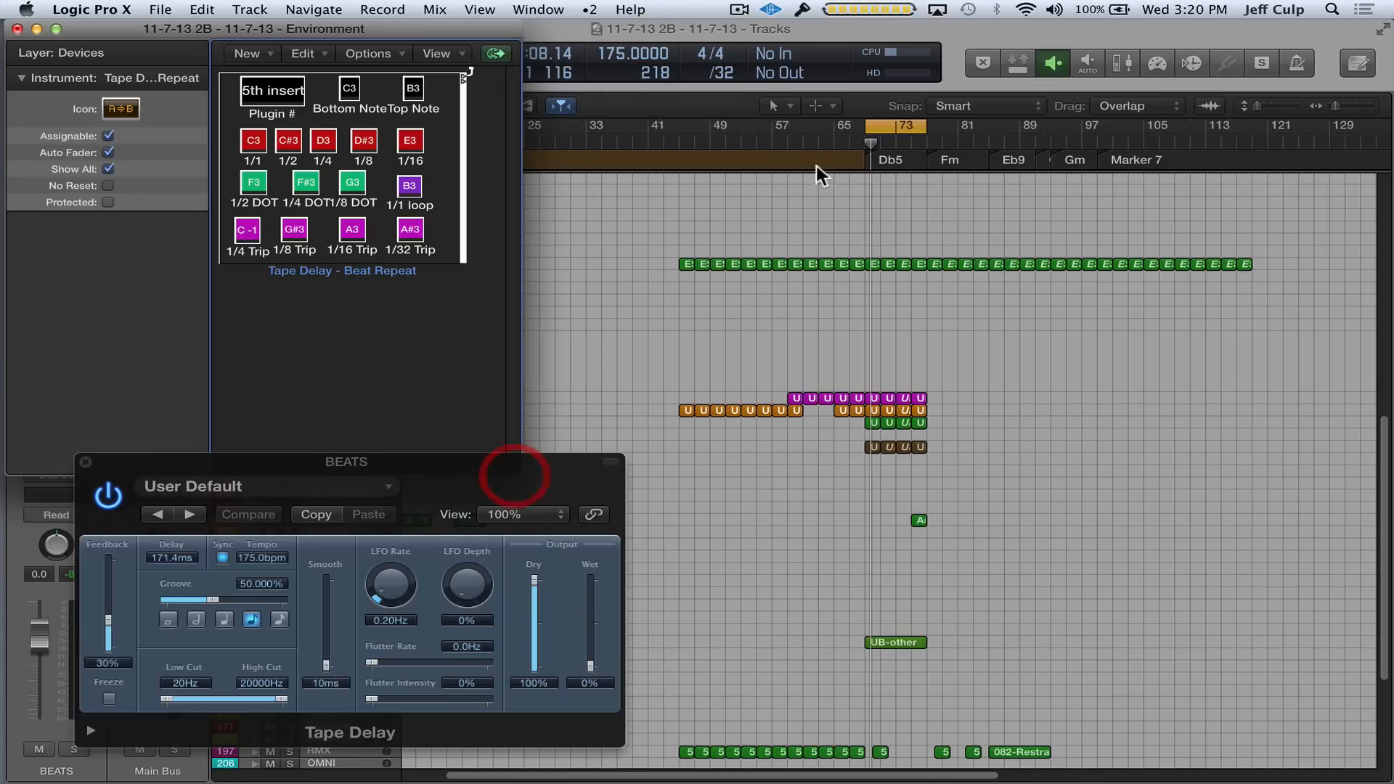
{"action": "left_click_drag", "start_coordinate": [356, 29], "coordinate": [1221, 269]}
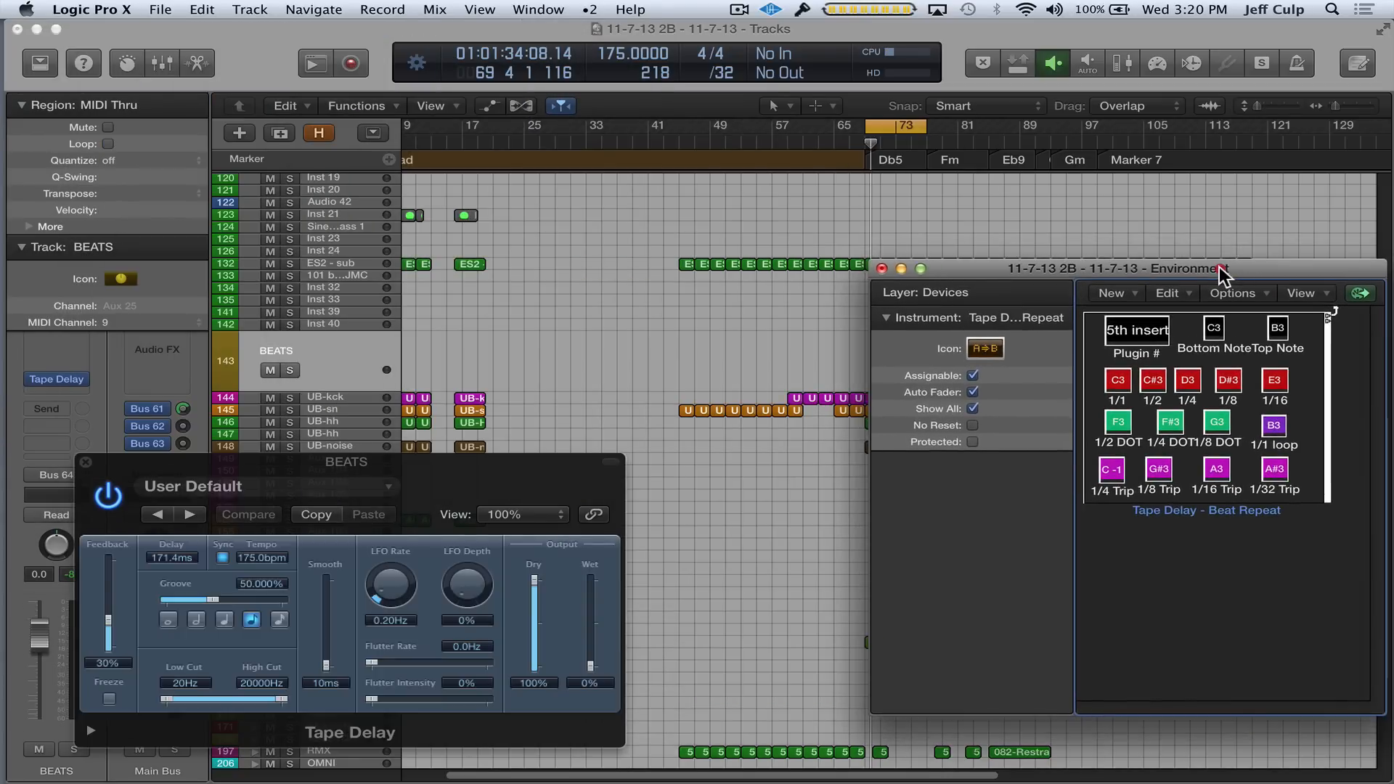
{"action": "left_click", "coordinate": [1100, 27]}
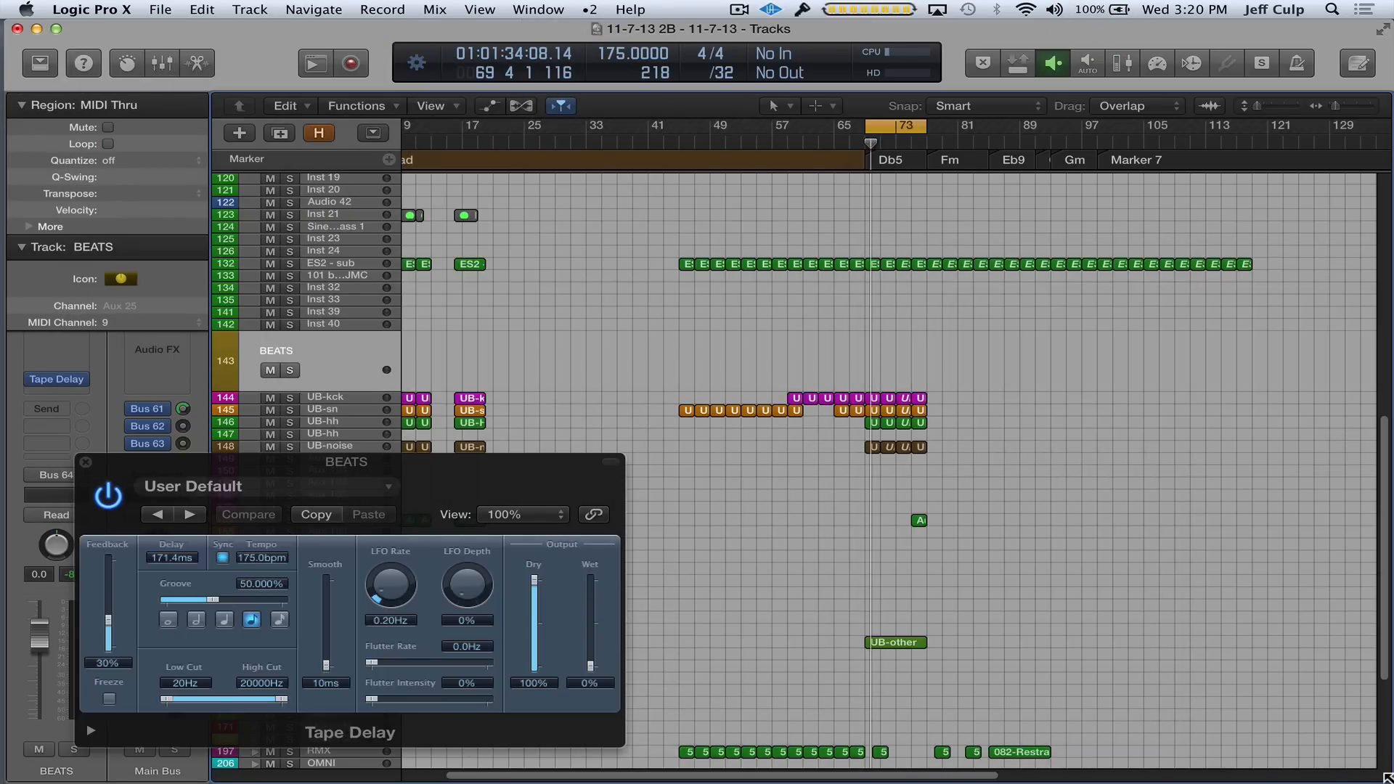
{"action": "left_click_drag", "start_coordinate": [1388, 780], "coordinate": [1028, 778]}
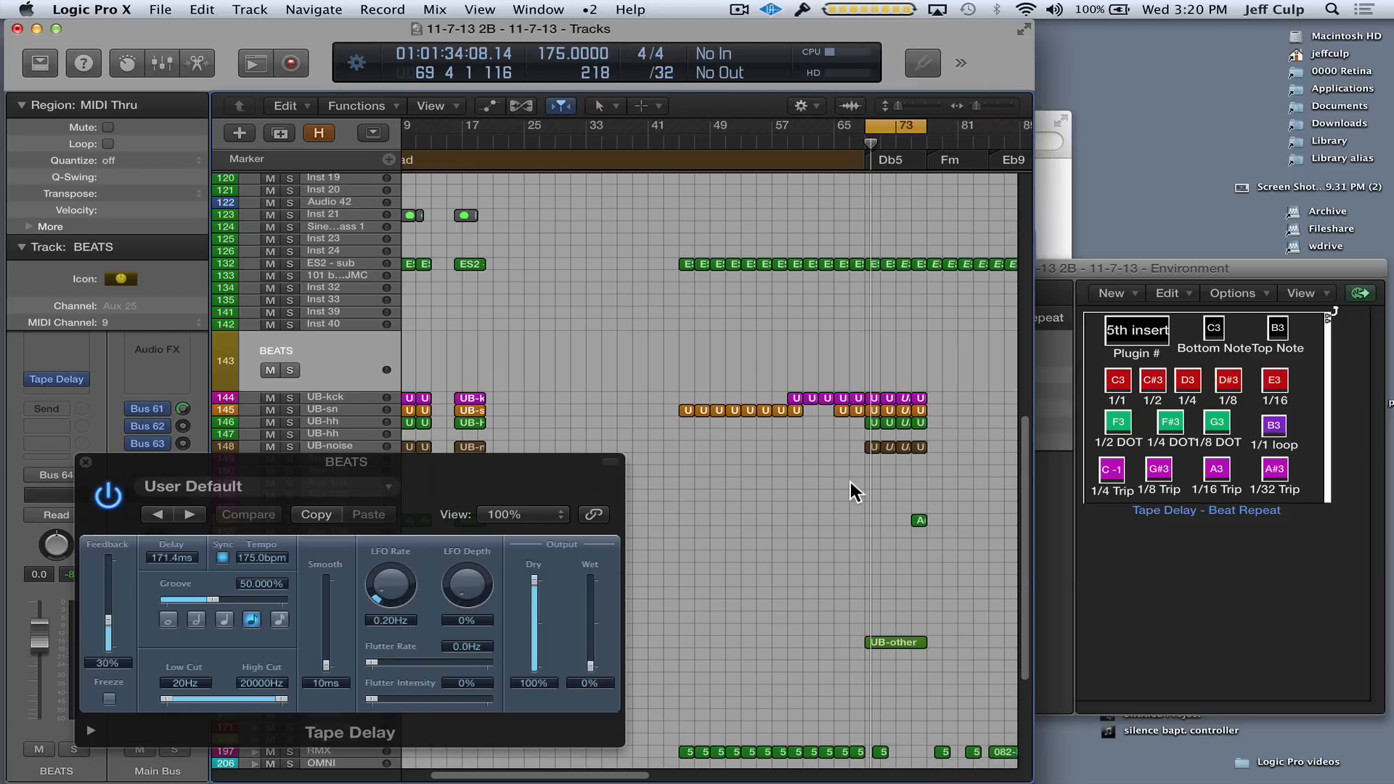
Step: Duplicate the BEATS track in the track list
{"action": "left_click", "coordinate": [331, 352]}
{"action": "key", "text": "super+d"}
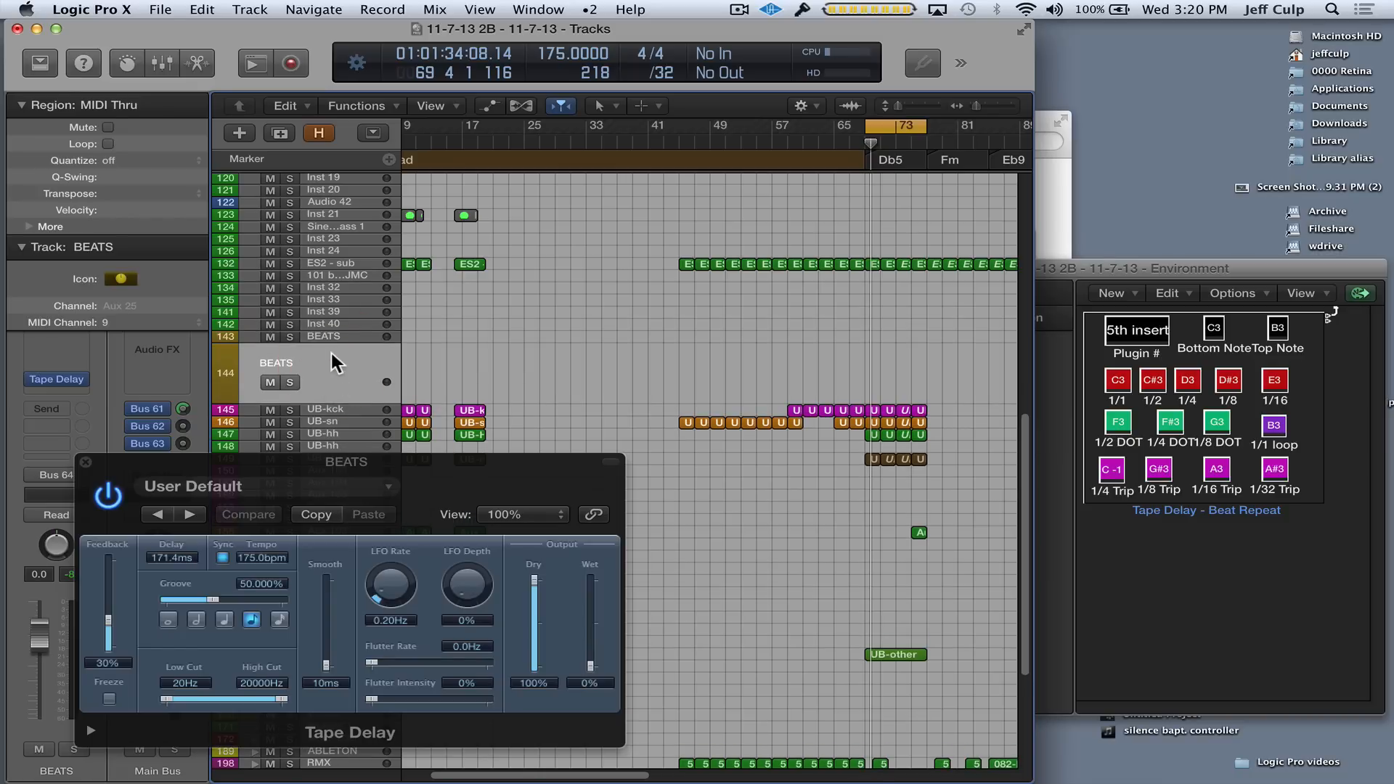
Step: Bring the Environment window forward, reposition it, and widen it enough to reveal its tool selectors
{"action": "left_click", "coordinate": [1117, 270]}
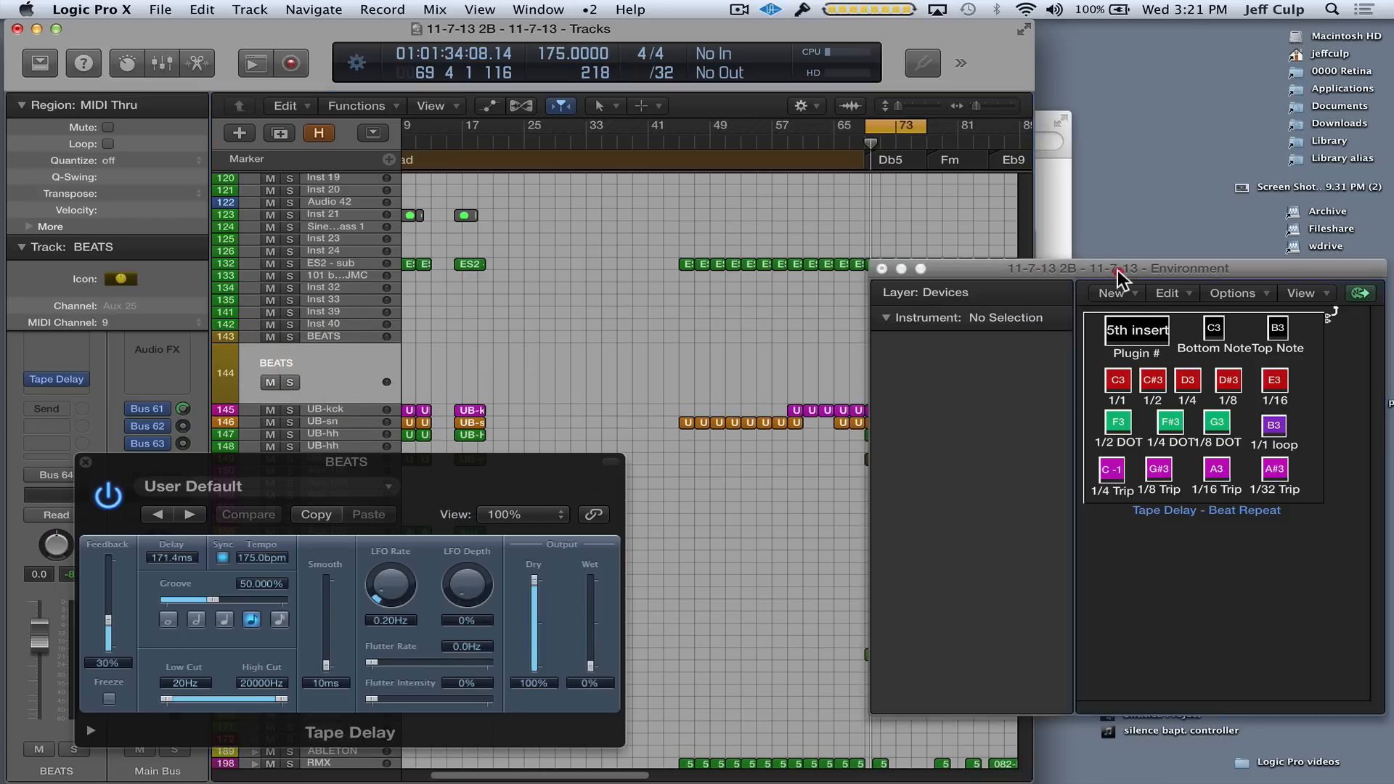
{"action": "left_click_drag", "start_coordinate": [1140, 263], "coordinate": [1087, 259]}
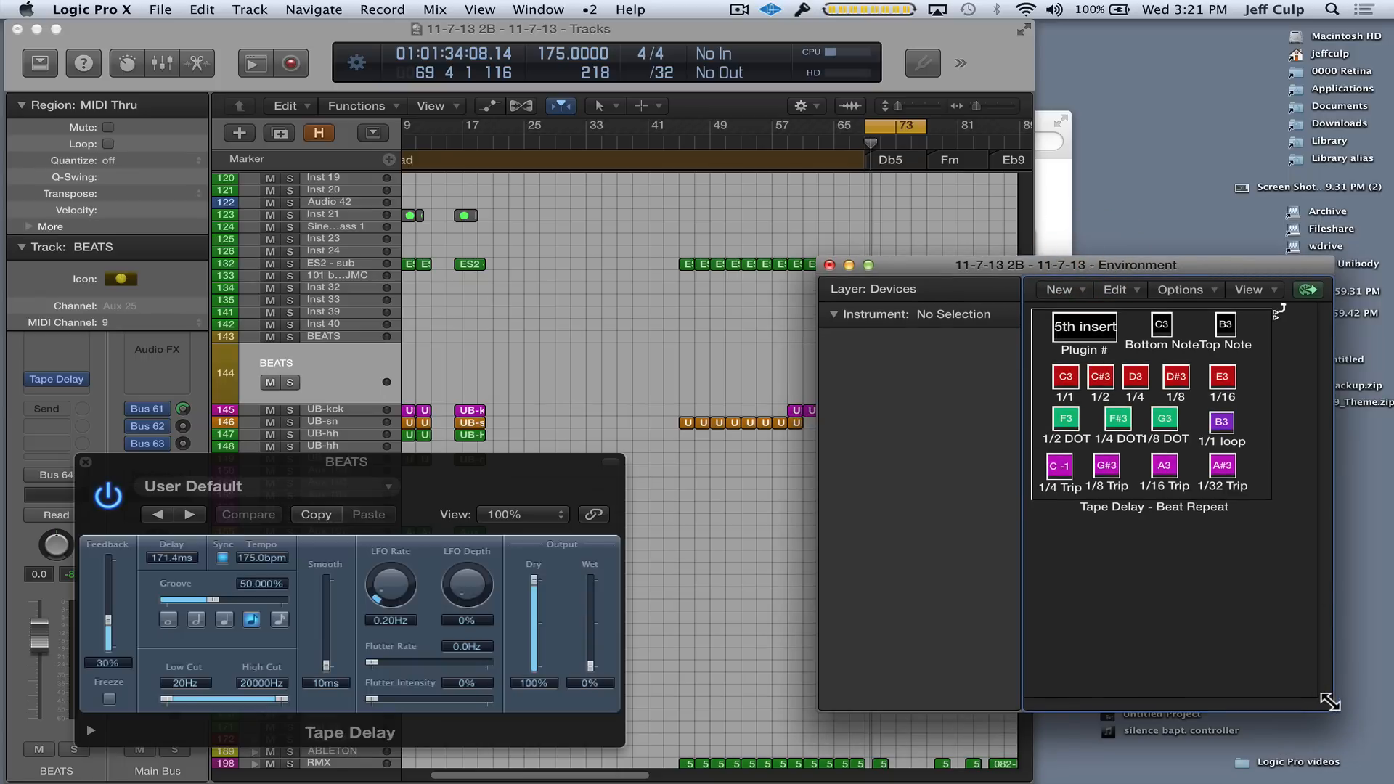
{"action": "left_click_drag", "start_coordinate": [1329, 707], "coordinate": [1383, 692]}
{"action": "left_click_drag", "start_coordinate": [1290, 260], "coordinate": [1219, 233]}
{"action": "left_click_drag", "start_coordinate": [1315, 666], "coordinate": [1379, 672]}
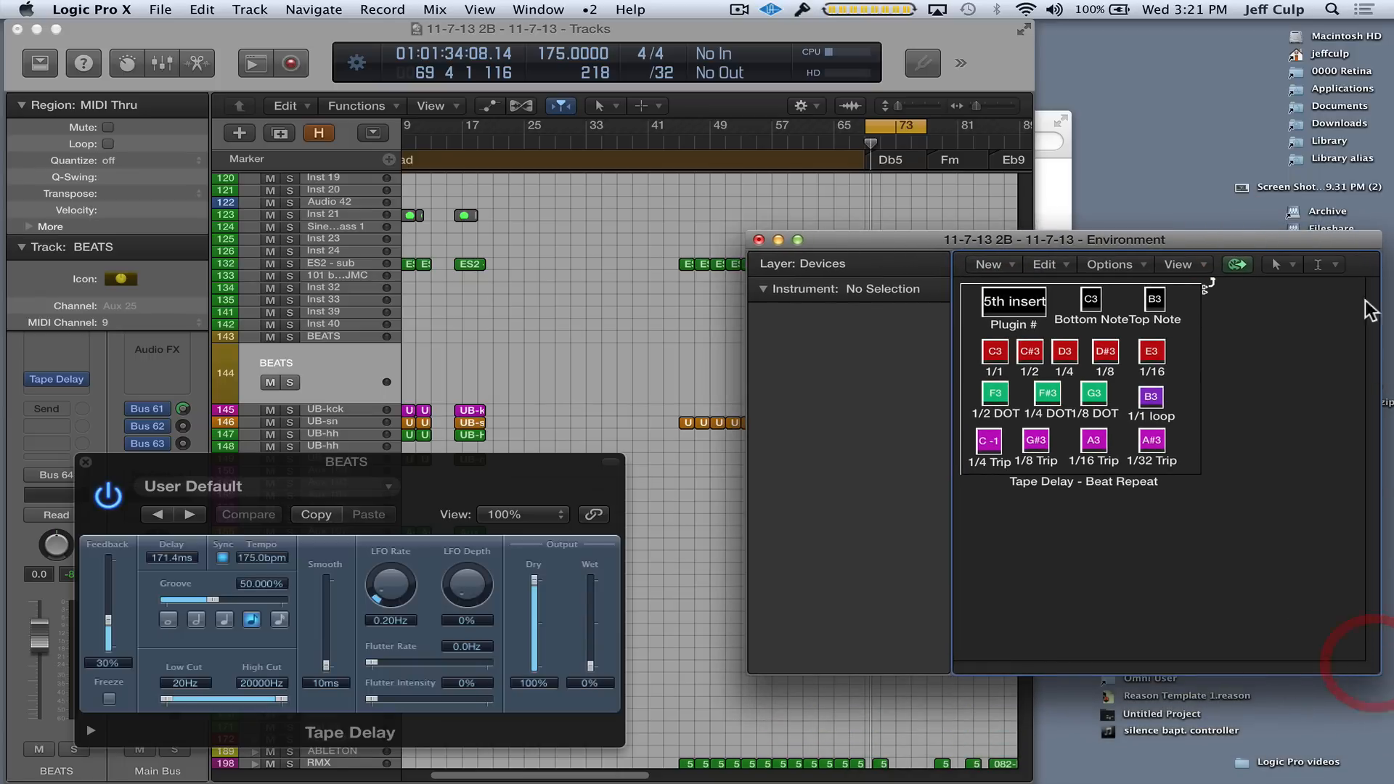
Step: Assign the Tape Delay - Beat Repeat macro to the duplicated BEATS track with the MIDI Thru Tool
{"action": "left_click", "coordinate": [1336, 263]}
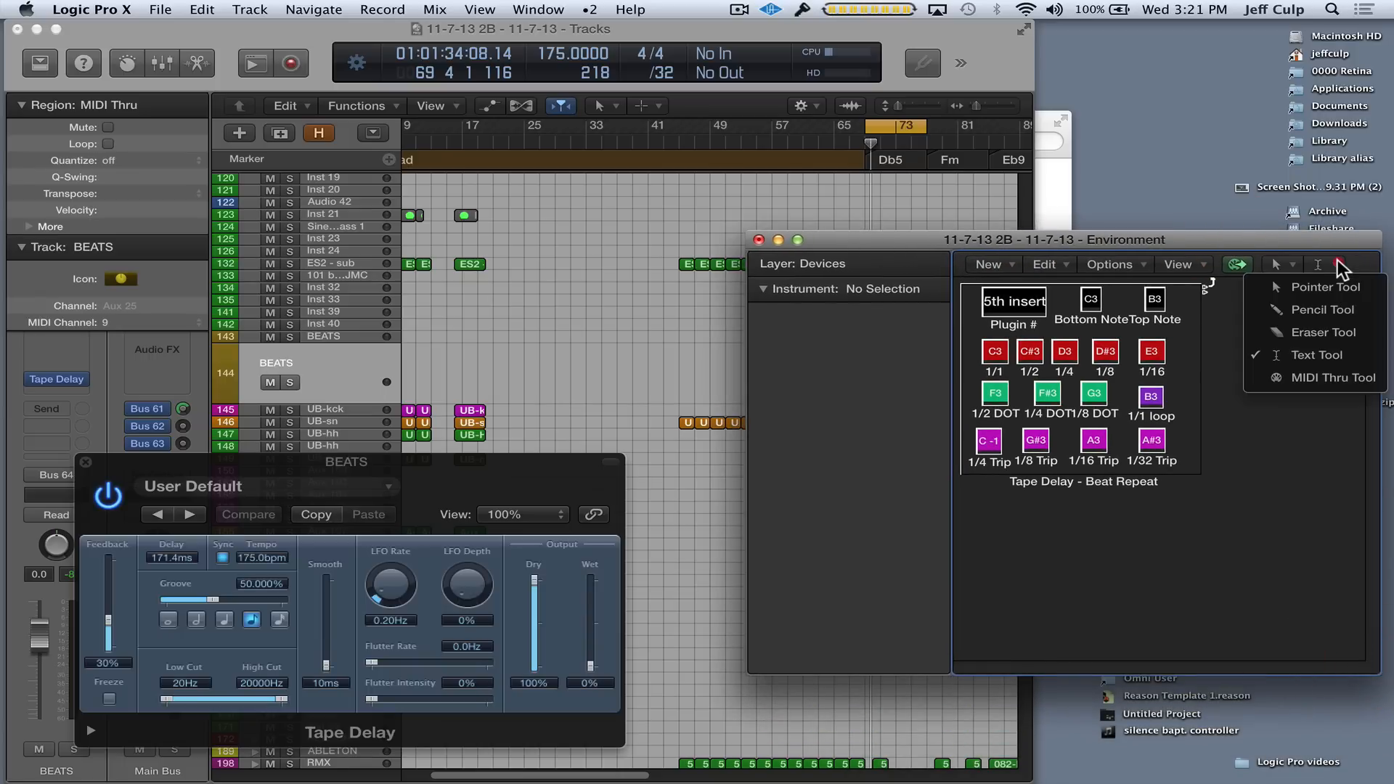
{"action": "left_click", "coordinate": [1311, 377]}
{"action": "left_click", "coordinate": [1250, 399]}
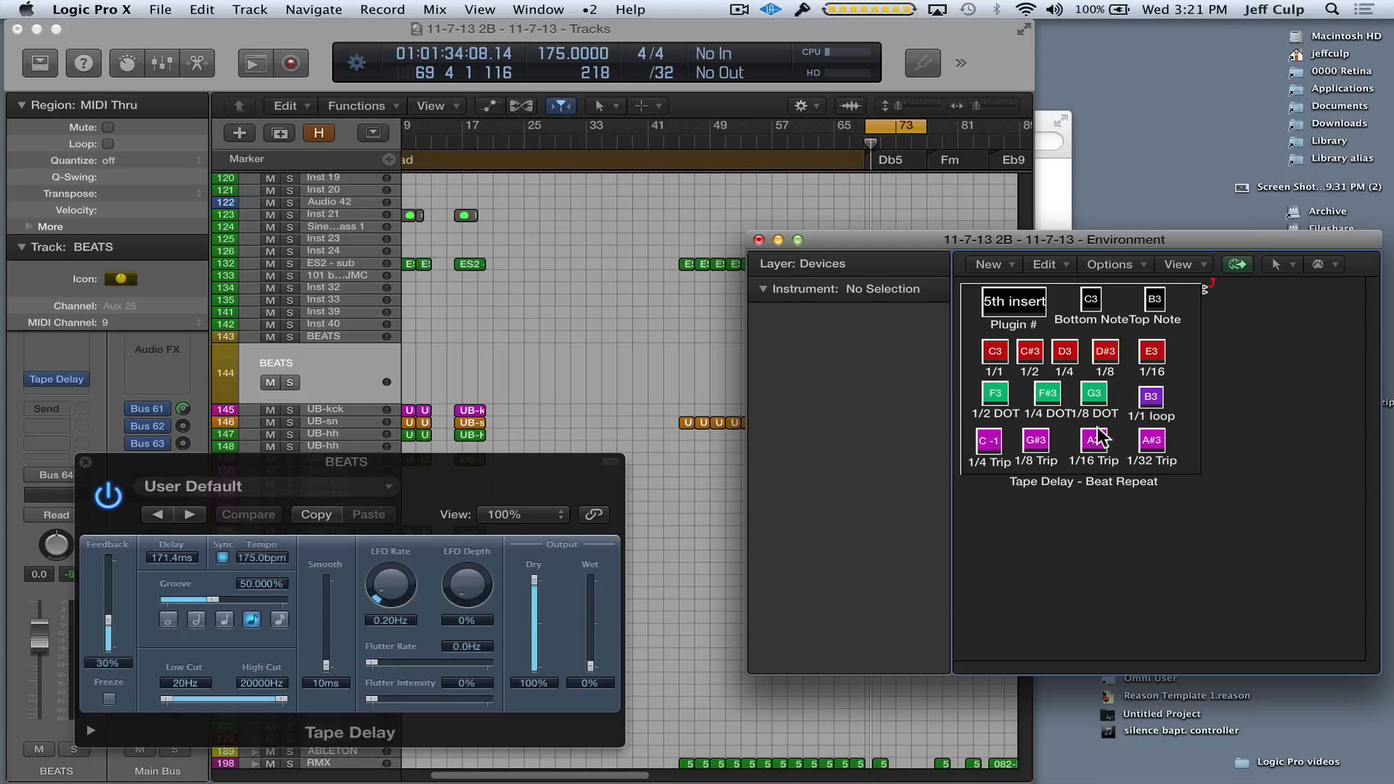
{"action": "left_click", "coordinate": [1174, 367]}
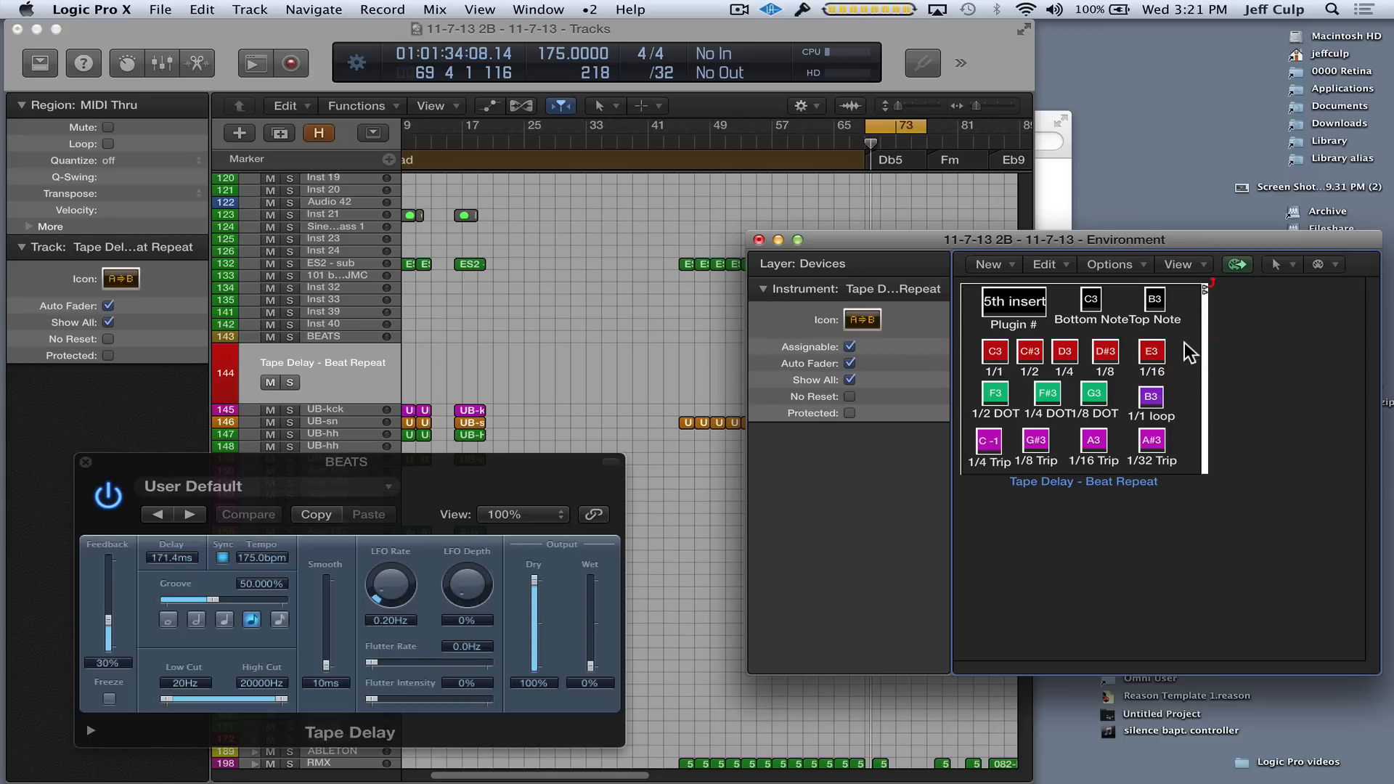
Step: Select the Tape Delay - Beat Repeat track and bring the macro's floating window to the front
{"action": "left_click", "coordinate": [371, 351]}
{"action": "key", "text": "1"}
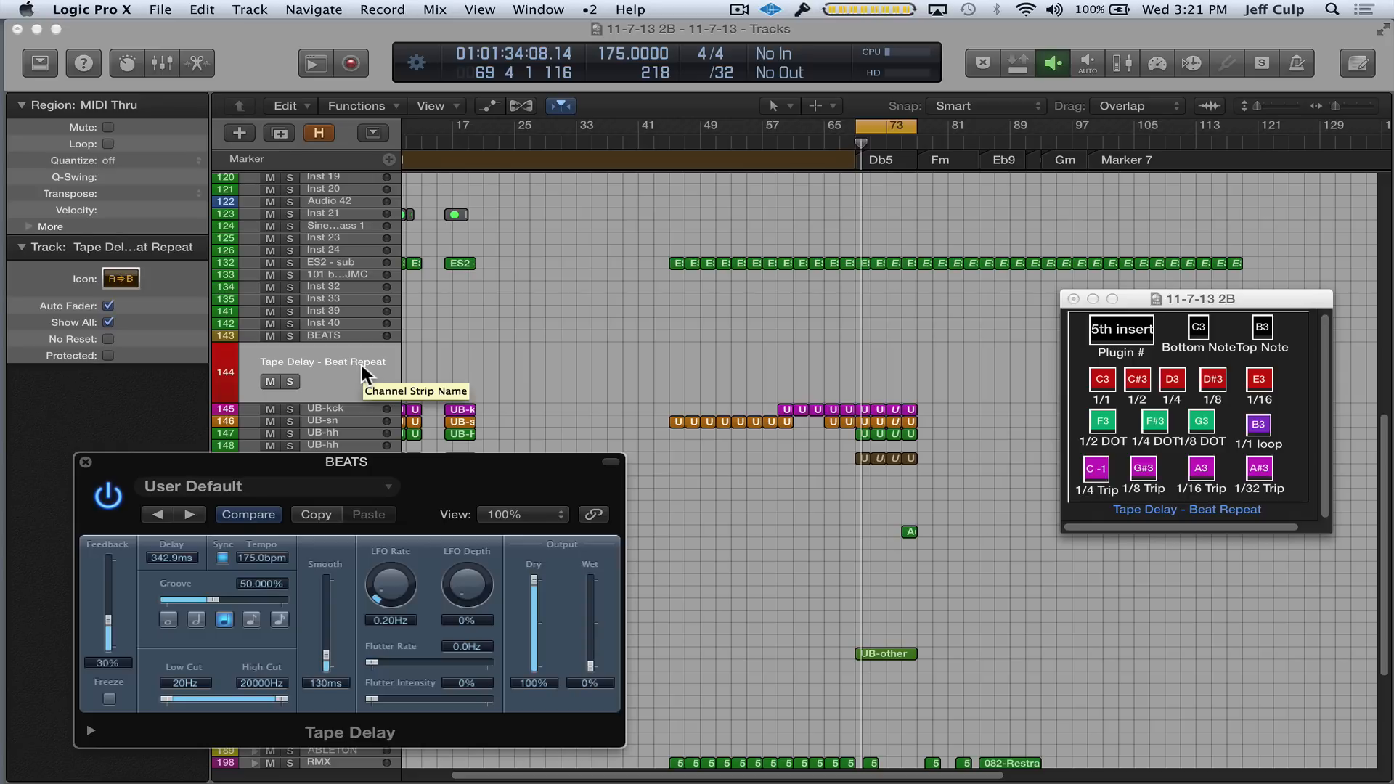
{"action": "left_click", "coordinate": [1190, 300]}
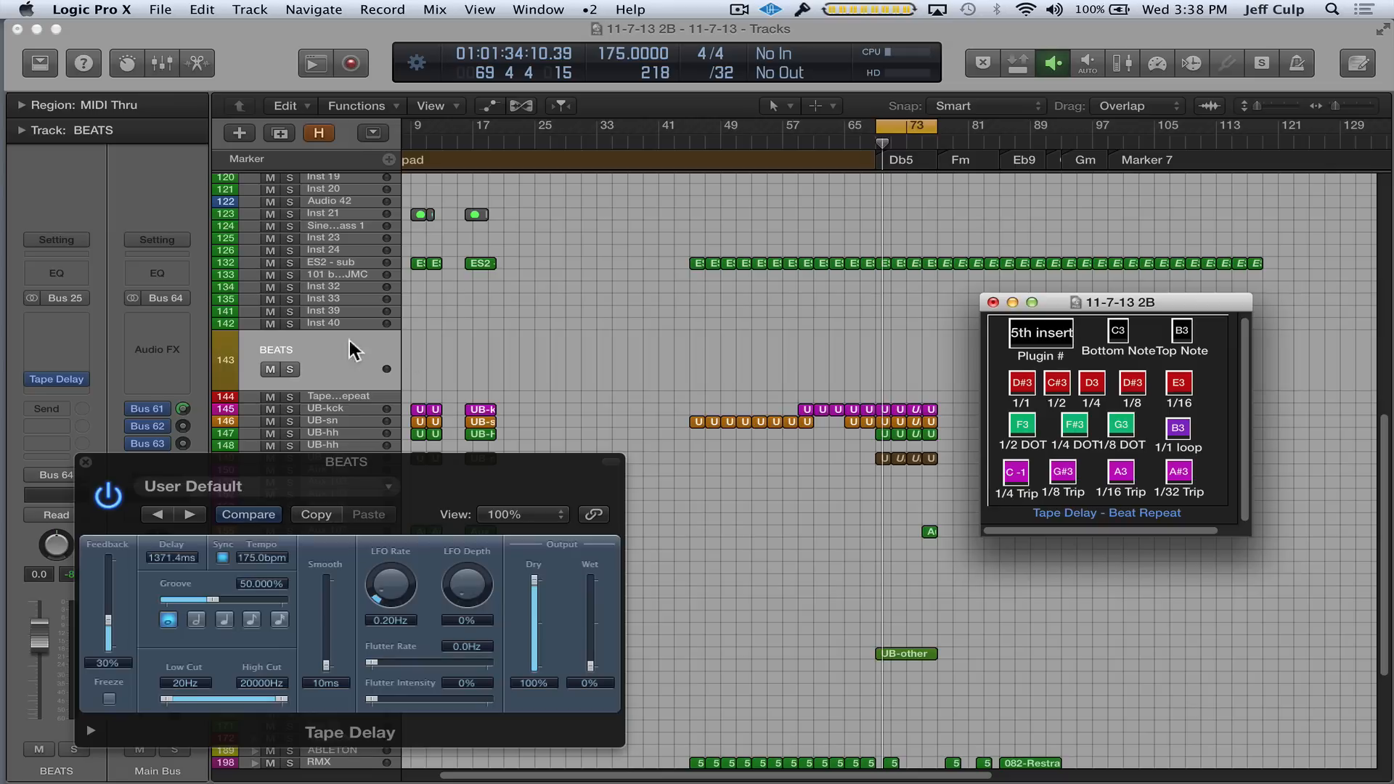
{"action": "mouse_move", "coordinate": [45, 371]}
{"action": "left_click_drag", "start_coordinate": [1036, 333], "coordinate": [1040, 341]}
{"action": "left_click_drag", "start_coordinate": [56, 356], "coordinate": [57, 351]}
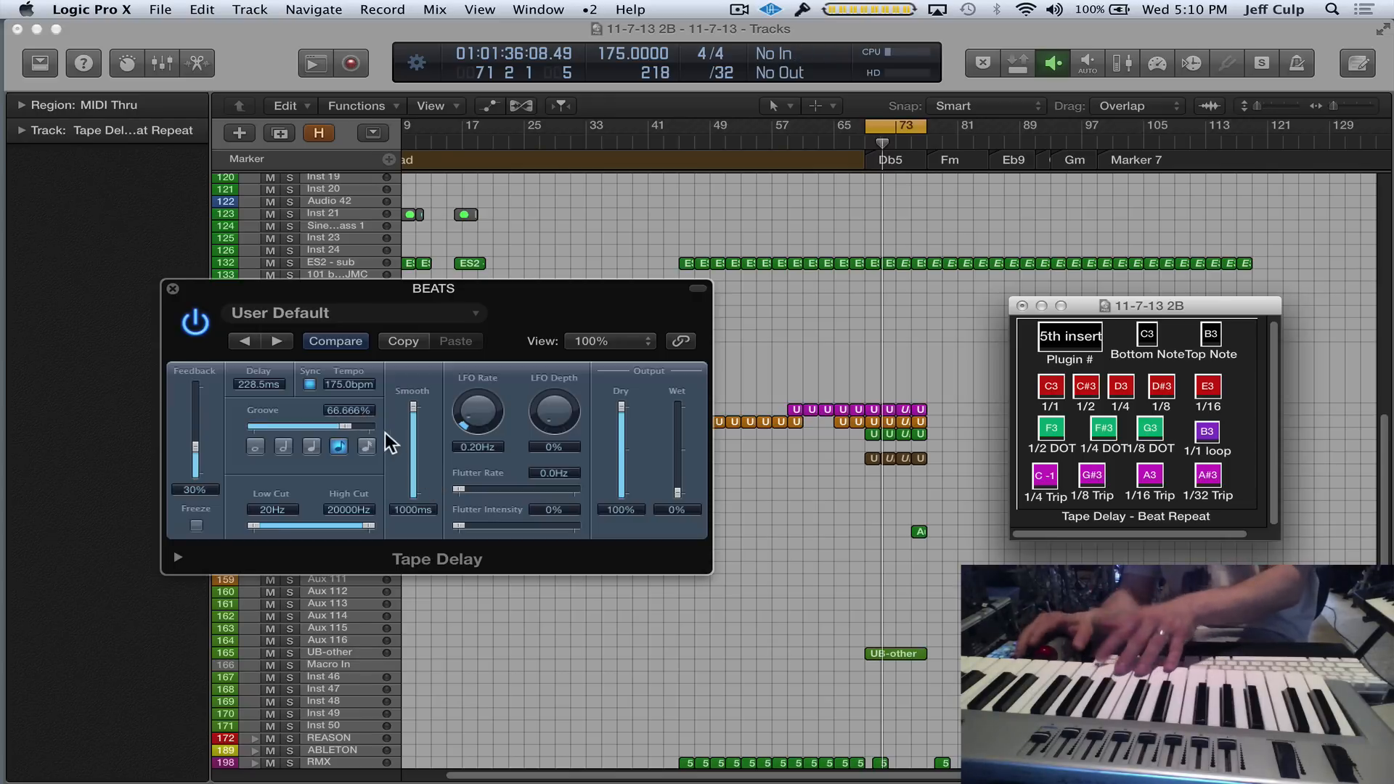
Step: Lower the Smooth setting of the Tape Delay on the BEATS aux to its minimum
{"action": "mouse_move", "coordinate": [407, 402]}
{"action": "left_mouse_down"}
{"action": "mouse_move", "coordinate": [405, 455]}
{"action": "mouse_move", "coordinate": [418, 386]}
{"action": "left_mouse_up"}
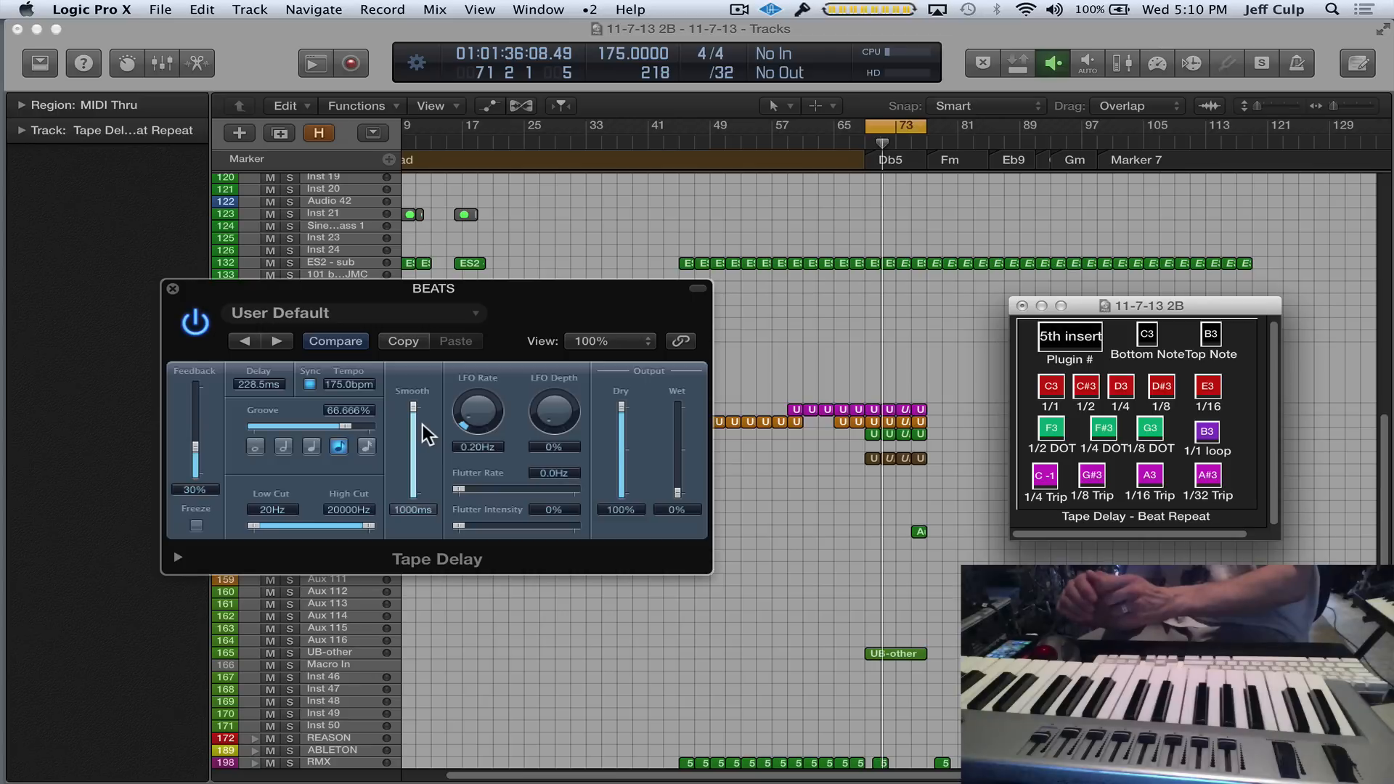
{"action": "left_click", "coordinate": [413, 413]}
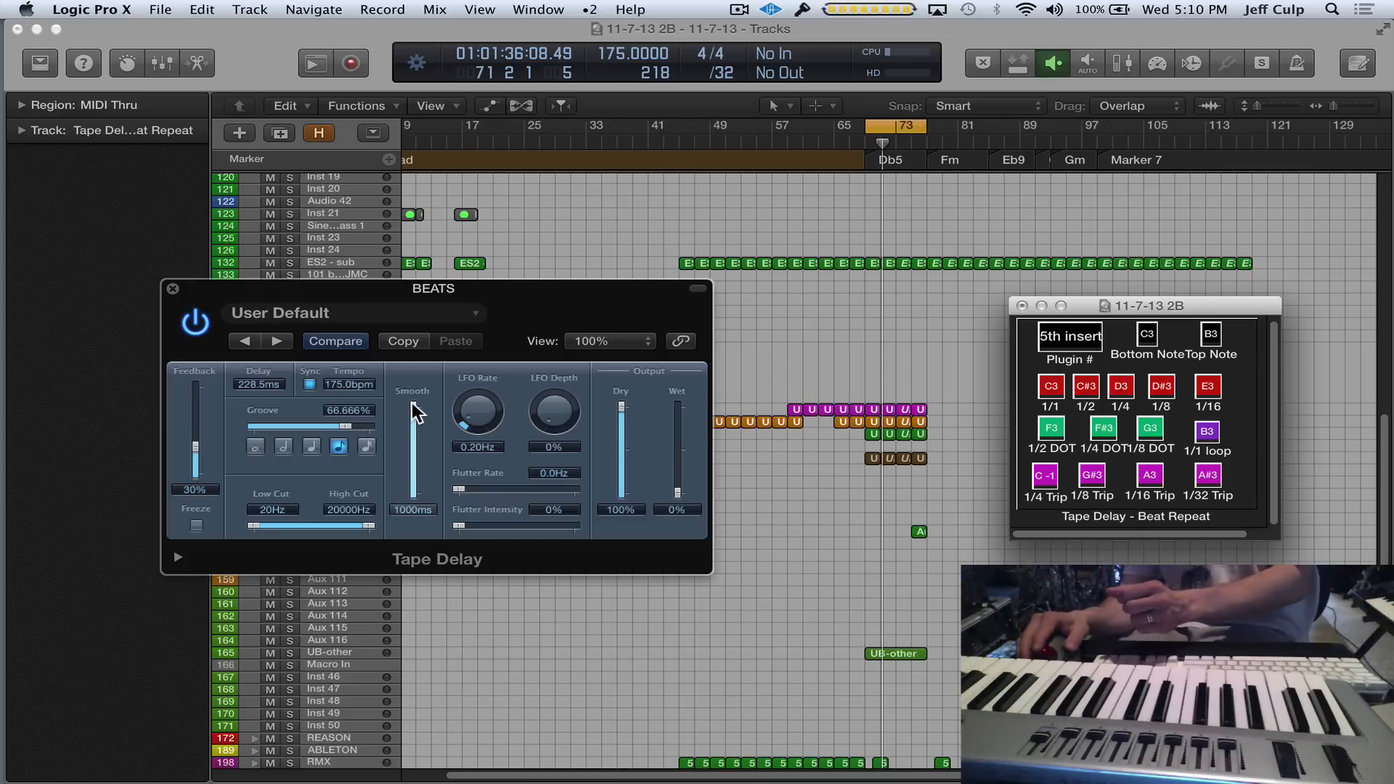
{"action": "left_click_drag", "start_coordinate": [411, 407], "coordinate": [398, 585]}
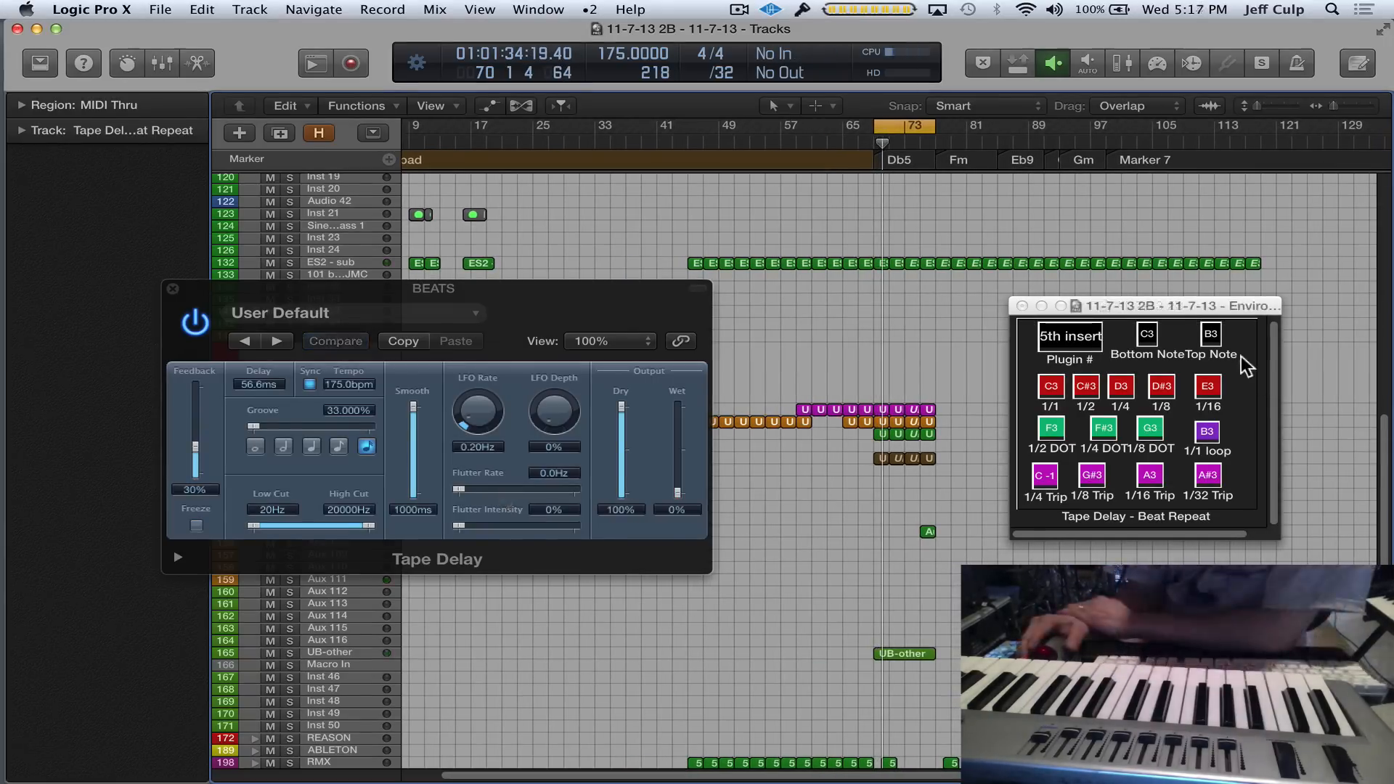
Step: Bring the Tape Delay - Beat Repeat macro window forward and move it slightly closer to the plug-in window
{"action": "left_click", "coordinate": [1173, 305]}
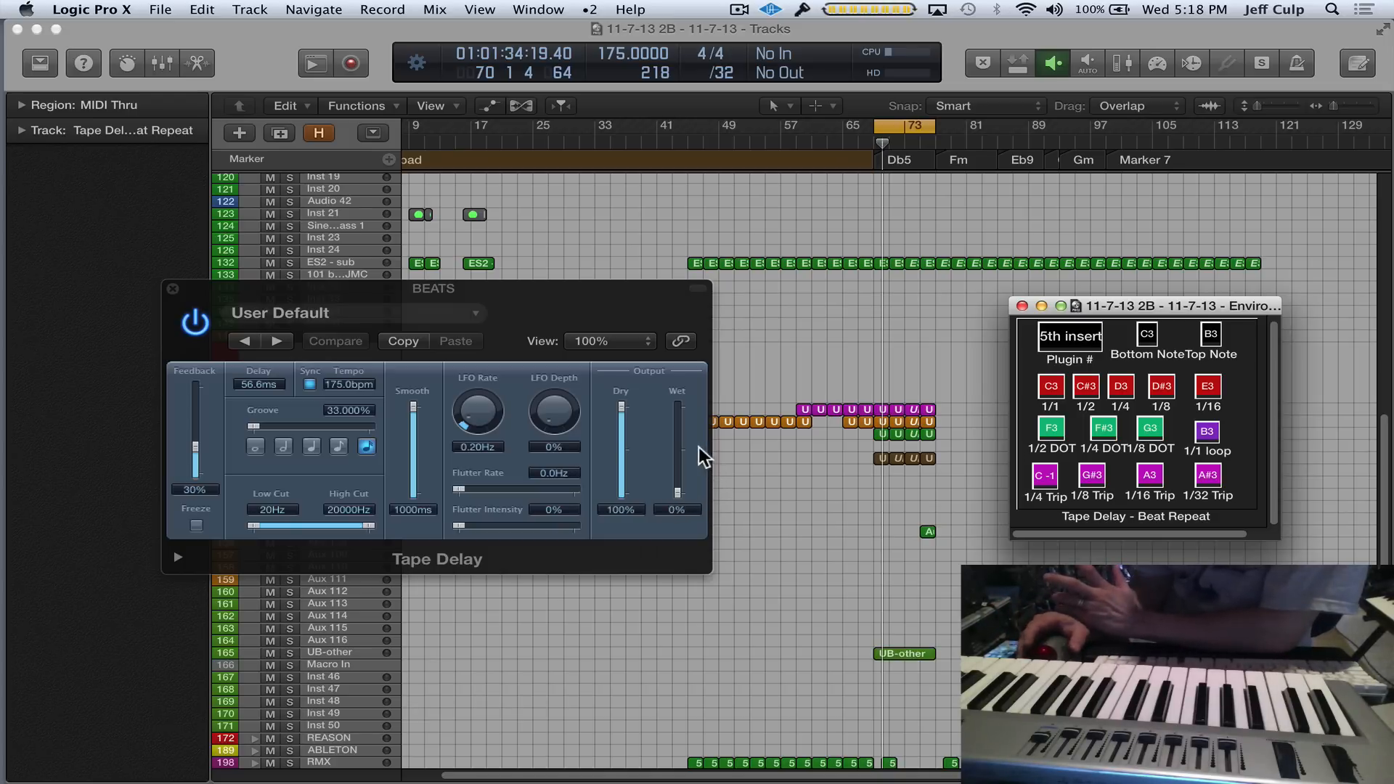
{"action": "left_click_drag", "start_coordinate": [1121, 305], "coordinate": [1065, 307]}
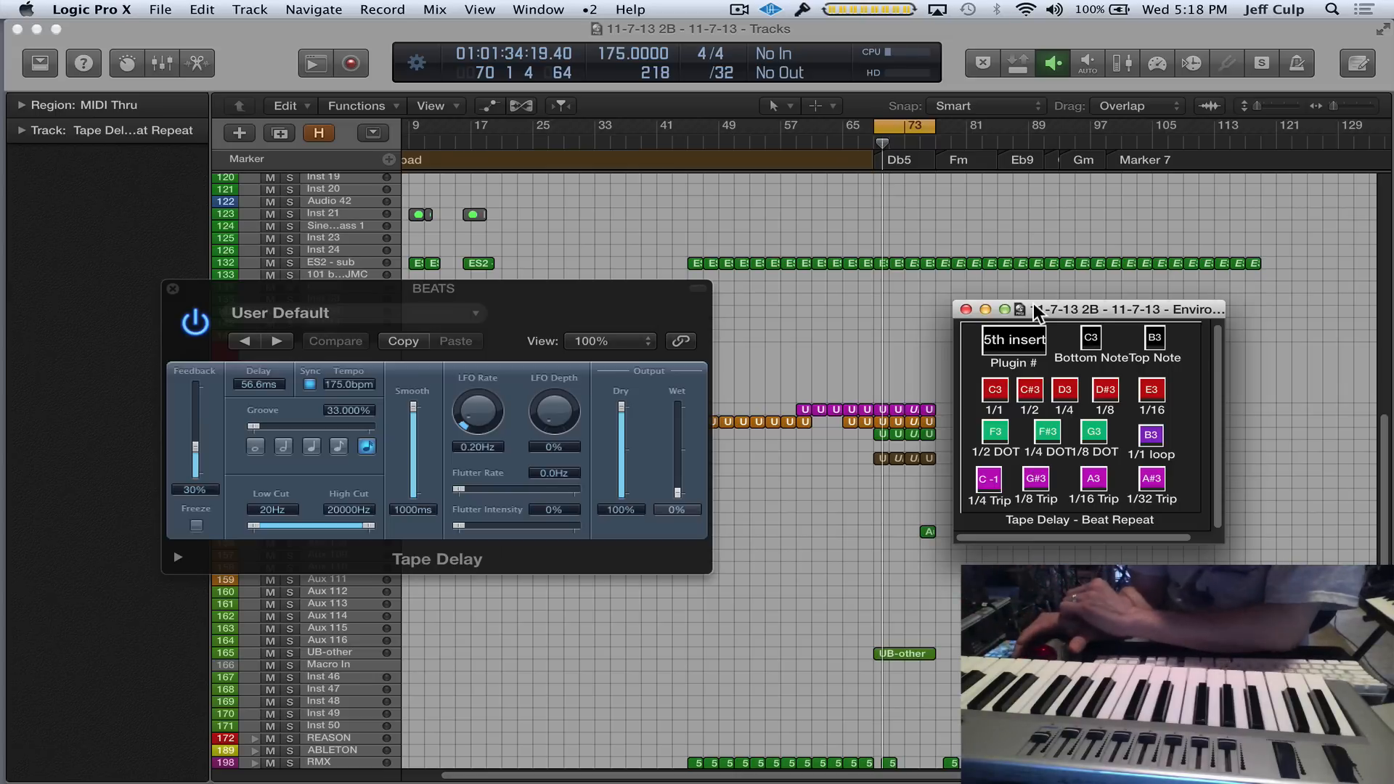
{"action": "left_click", "coordinate": [895, 364]}
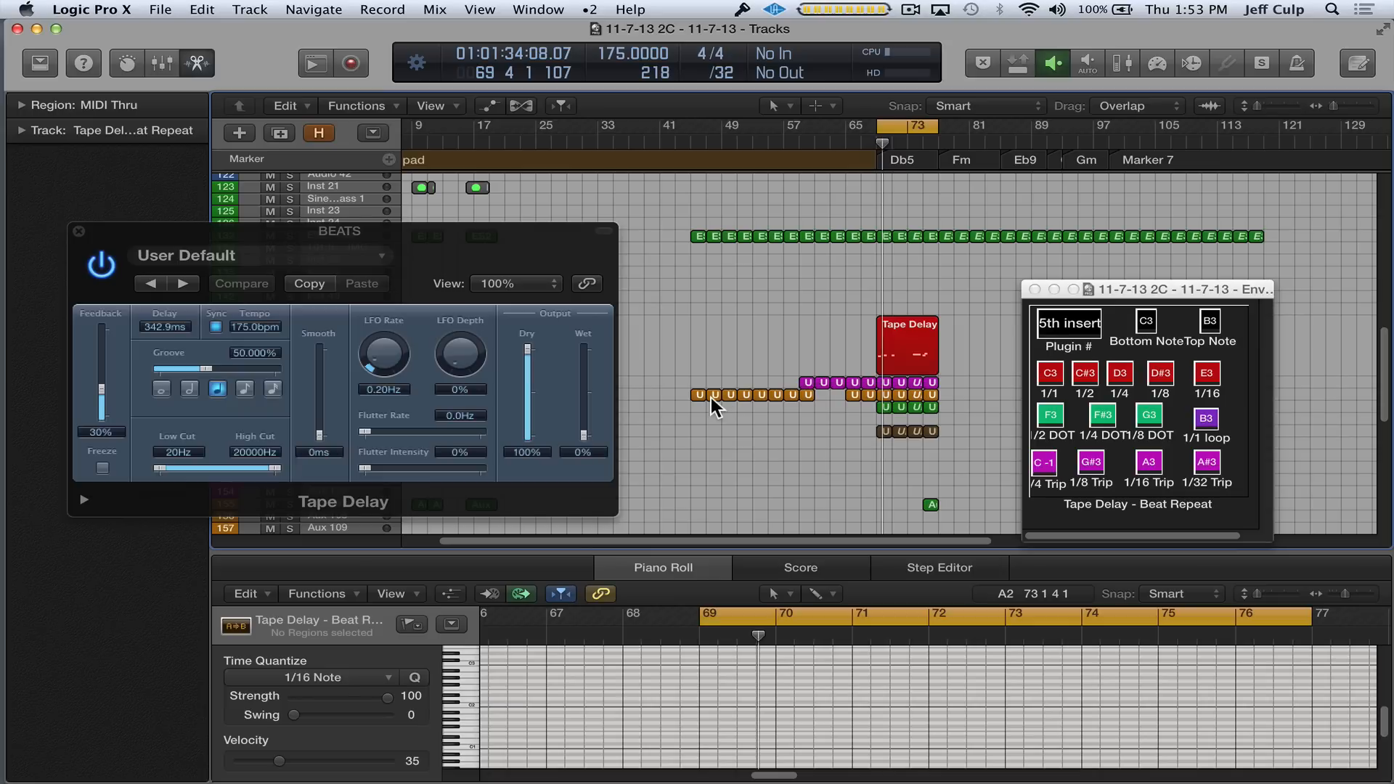
Step: Select the Tape Delay - Beat Repeat region, zoom in on it, and move the BEATS plug-in window clear of it
{"action": "left_click", "coordinate": [917, 331]}
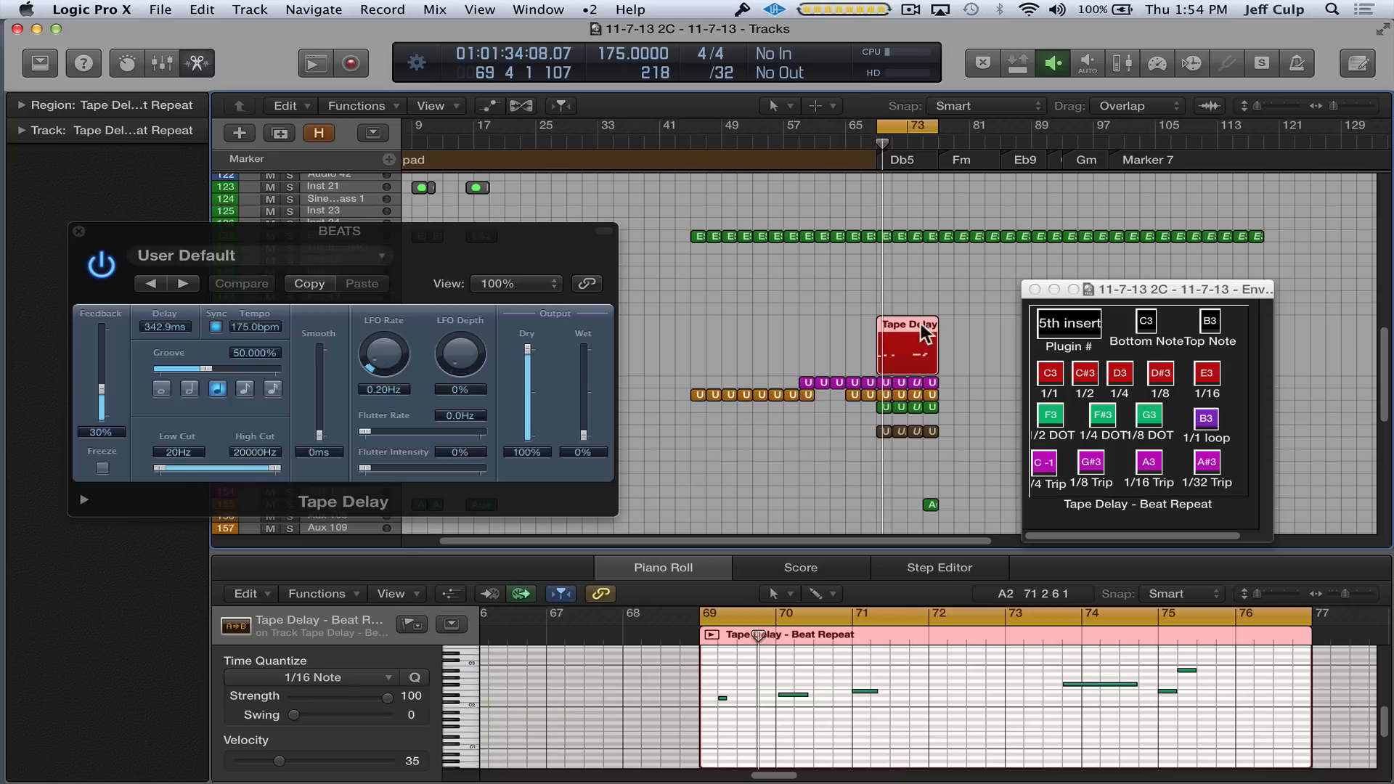
{"action": "left_click", "coordinate": [906, 334]}
{"action": "left_click_drag", "start_coordinate": [969, 289], "coordinate": [851, 453]}
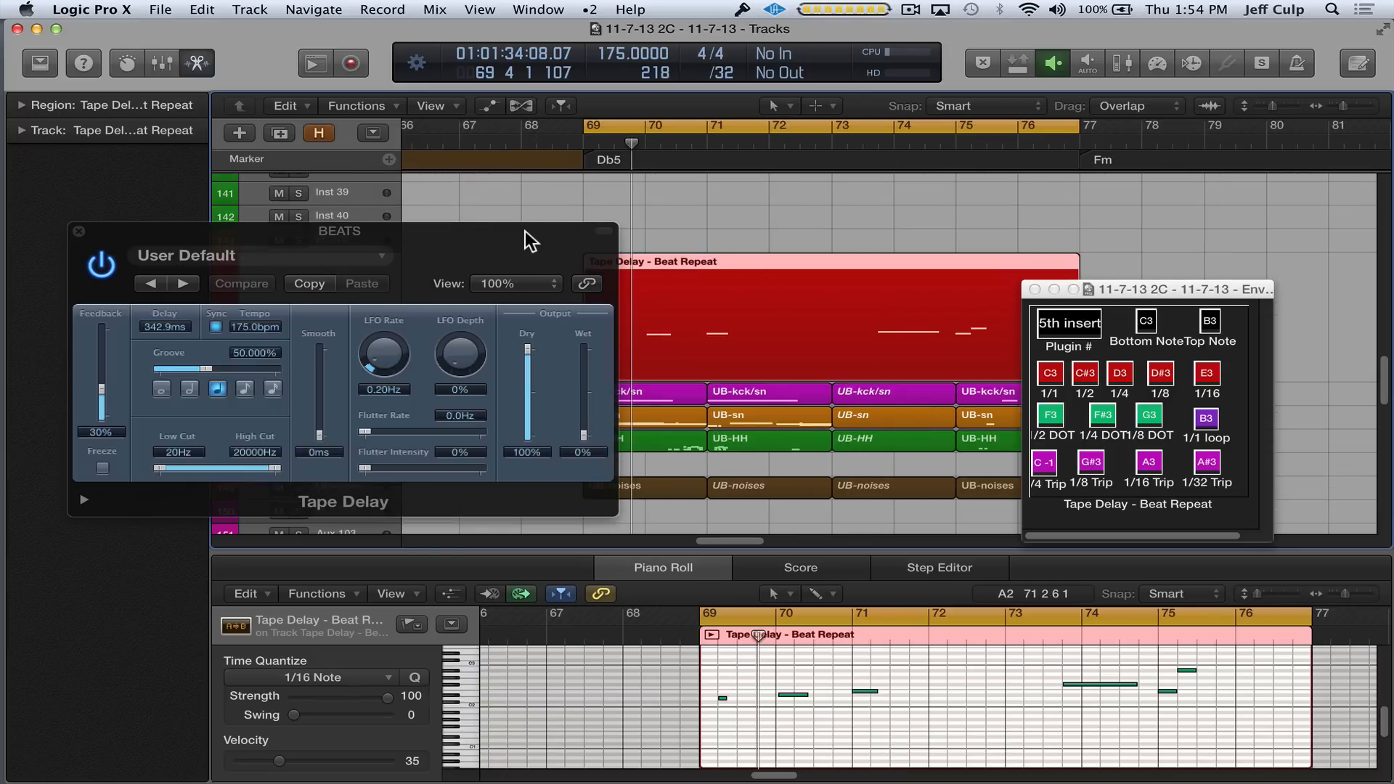
{"action": "left_click_drag", "start_coordinate": [524, 231], "coordinate": [427, 202]}
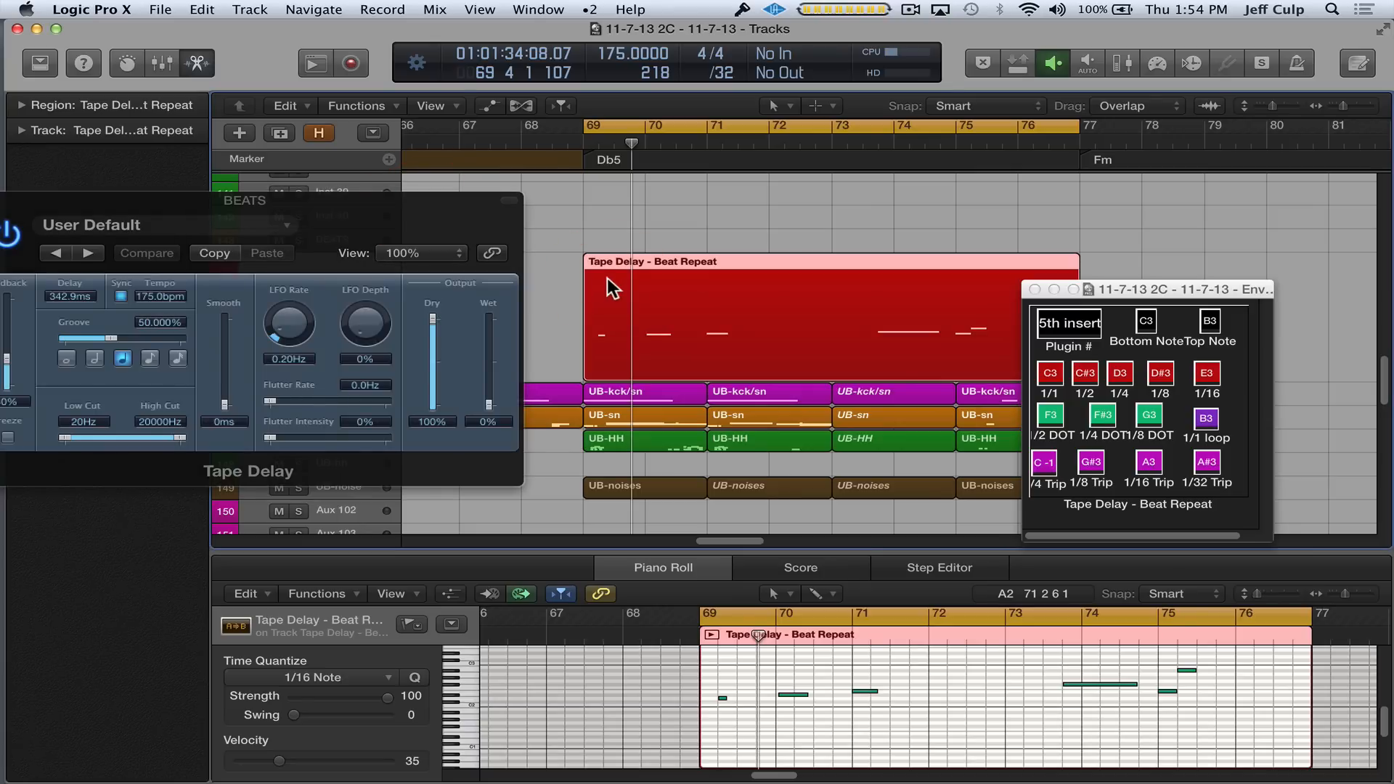
Step: Play the looped beat section from bar 69 with the Tape Delay - Beat Repeat region muted, and unmute the region during playback
{"action": "key", "text": "ctrl+m"}
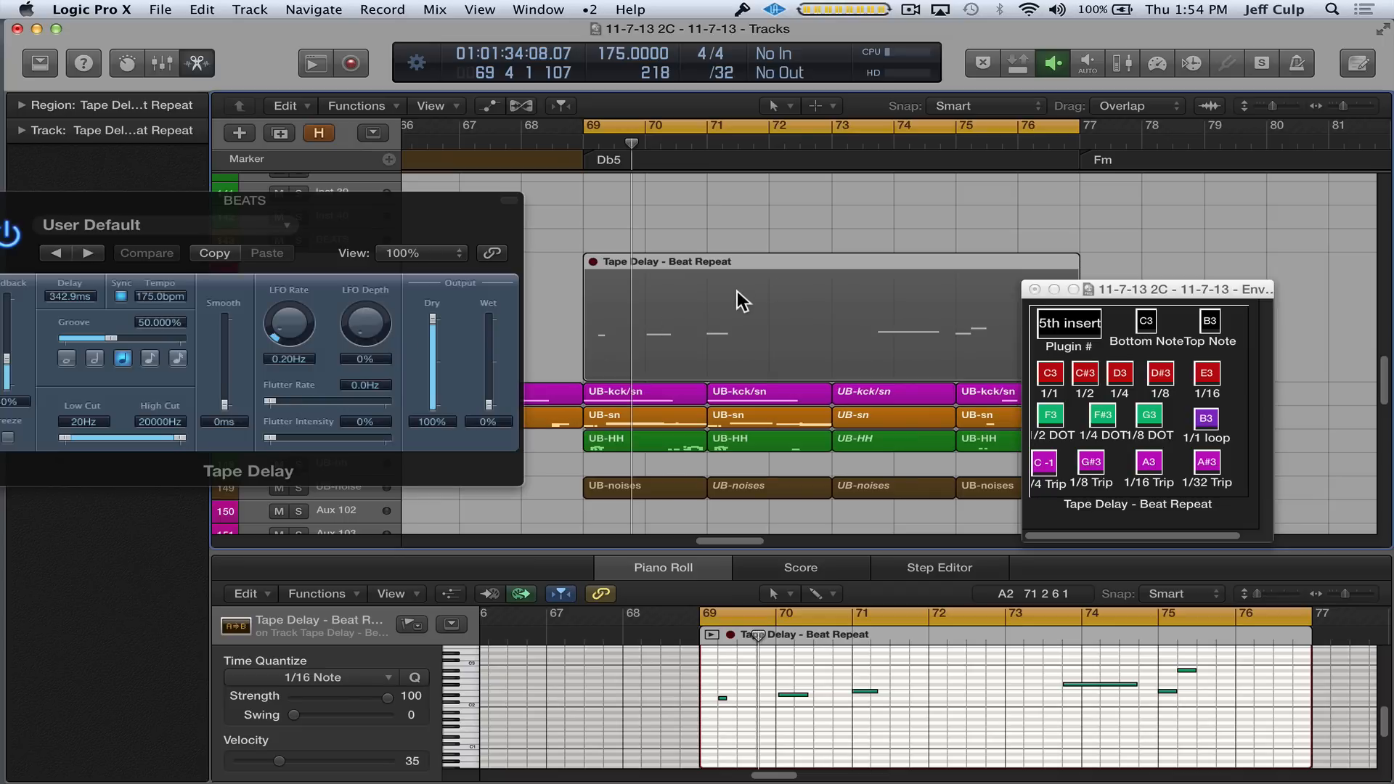
{"action": "key", "text": "space"}
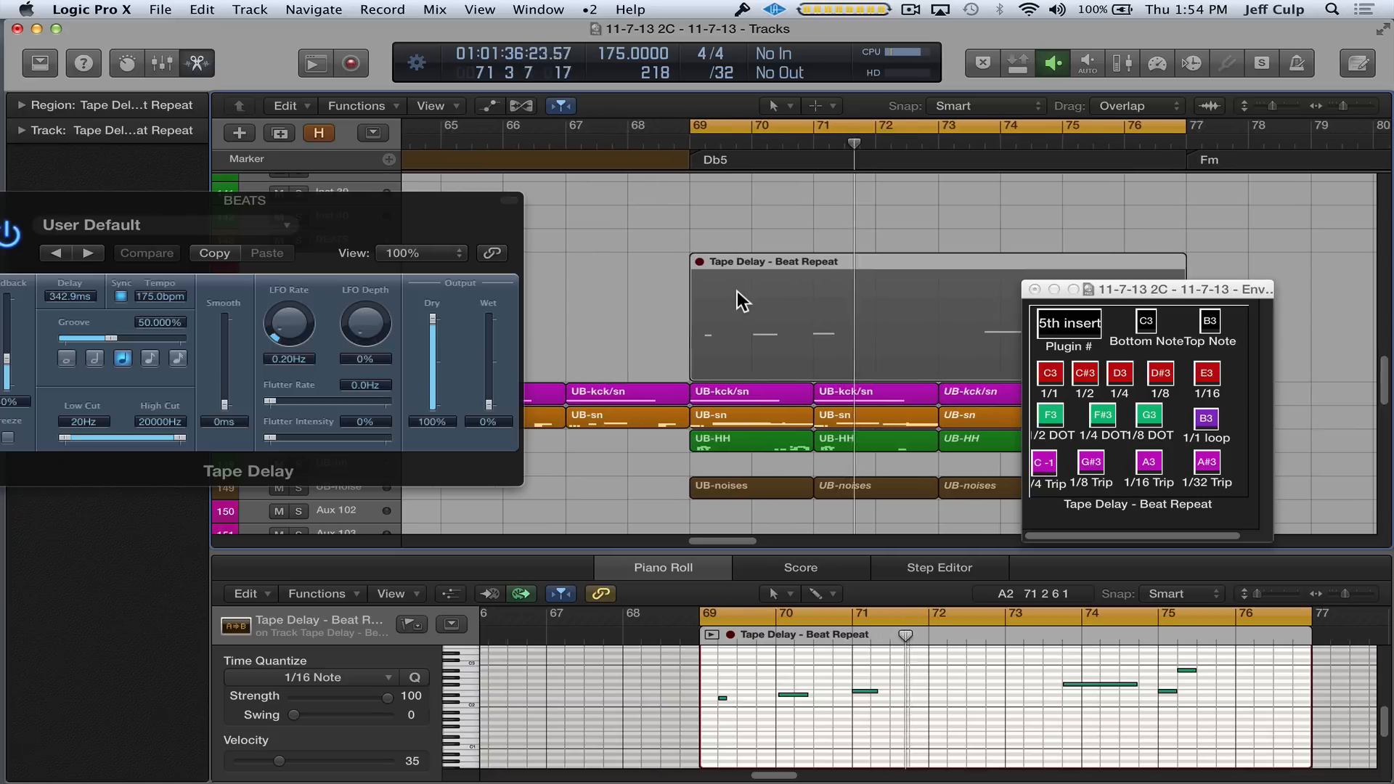
{"action": "left_click", "coordinate": [846, 291]}
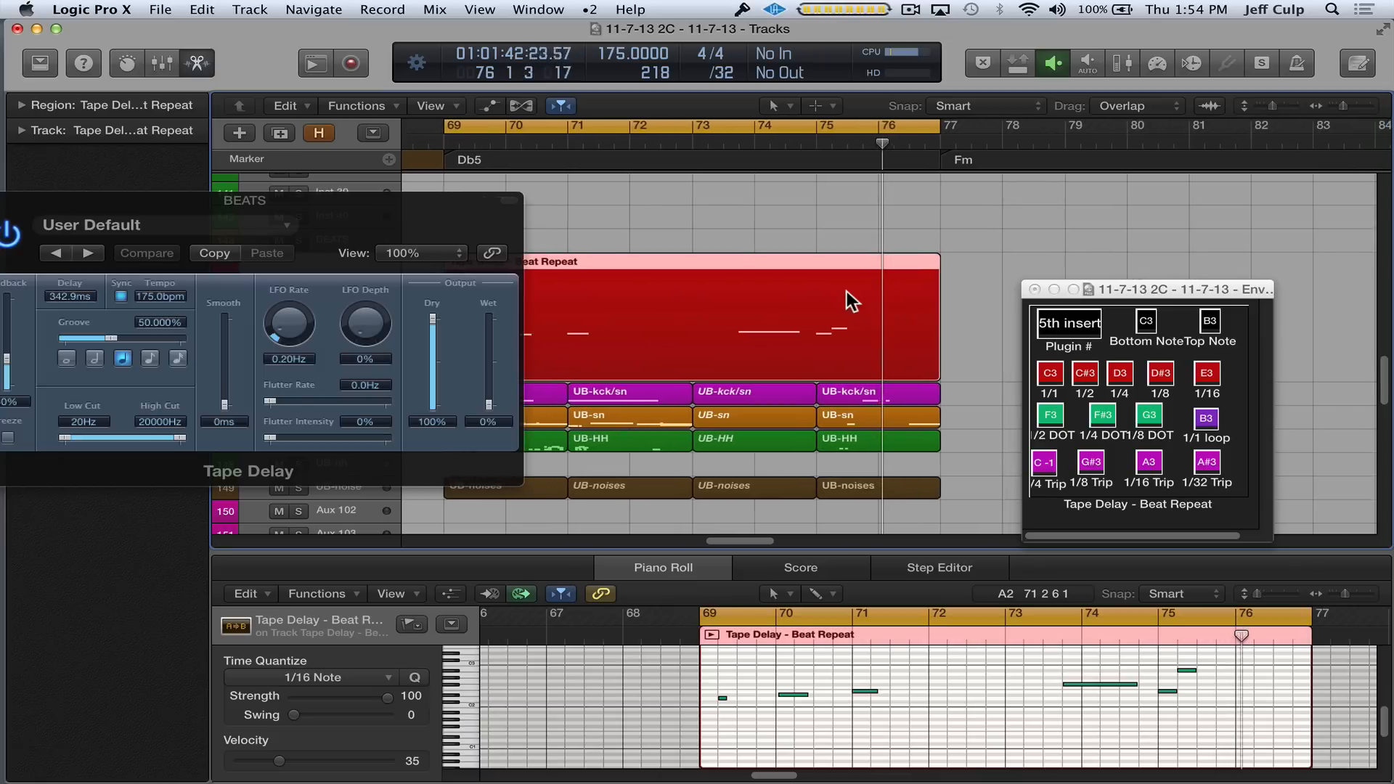